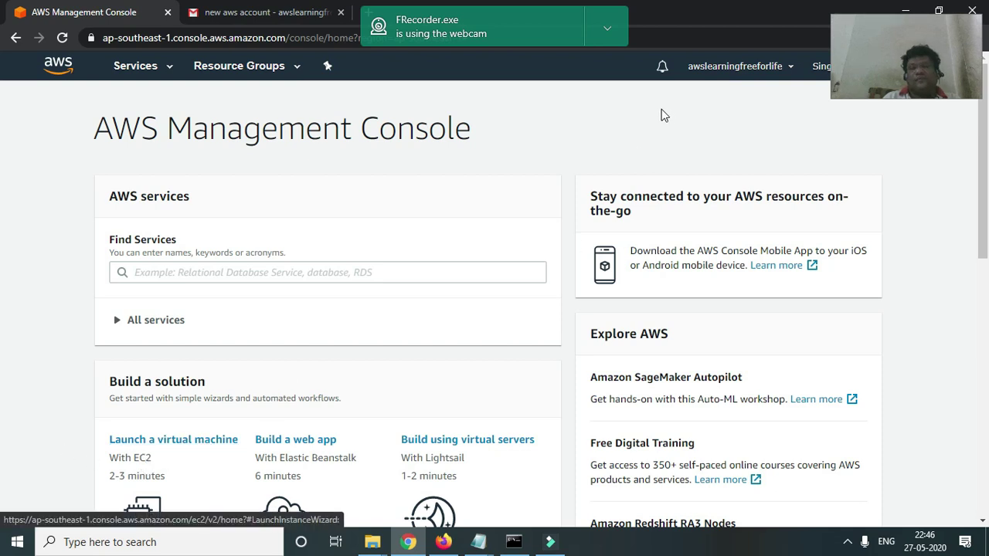
- Start launching an EC2 virtual machine from the Amazon Linux 2 AMI (HVM), SSD Volume Type, 64-bit (x86)
left_click(177, 445)
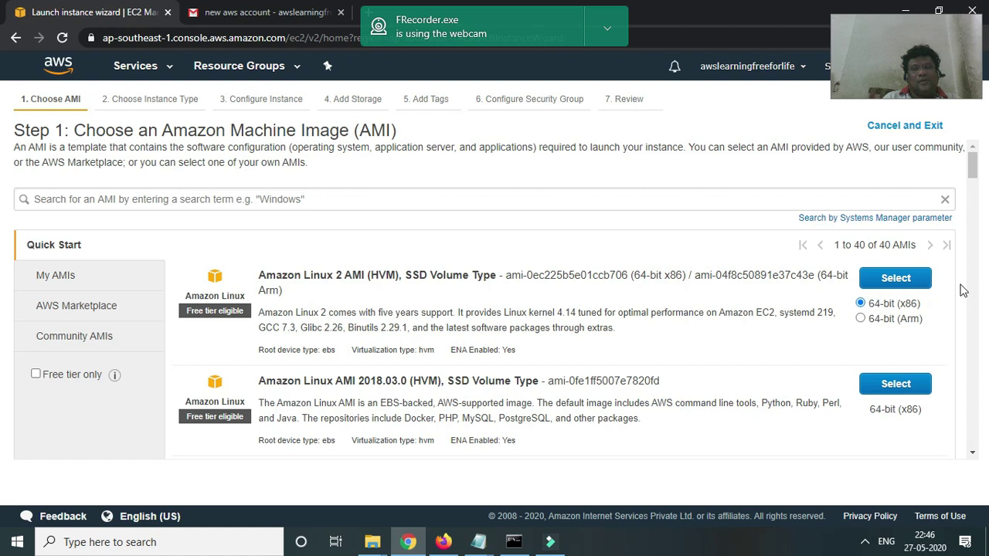
left_click(908, 286)
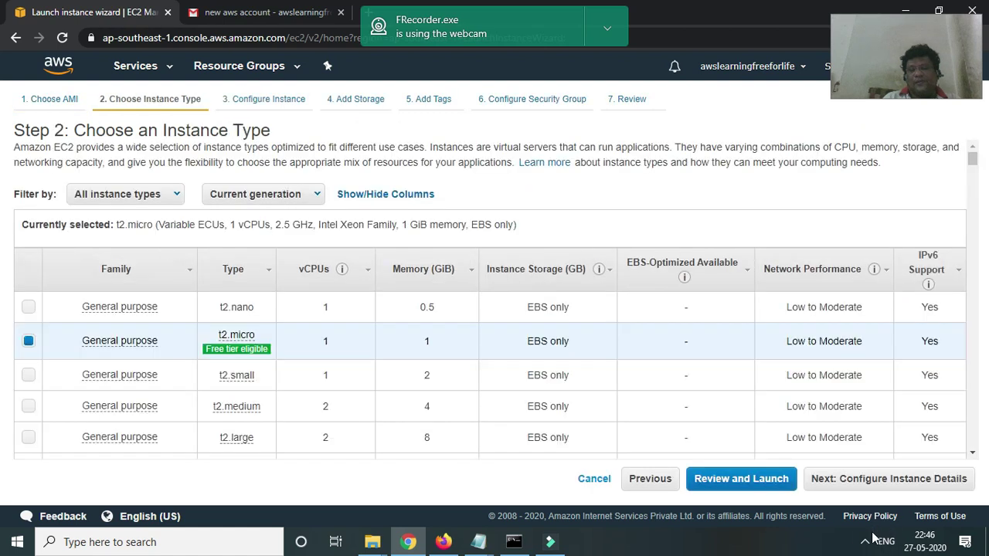
left_click(866, 542)
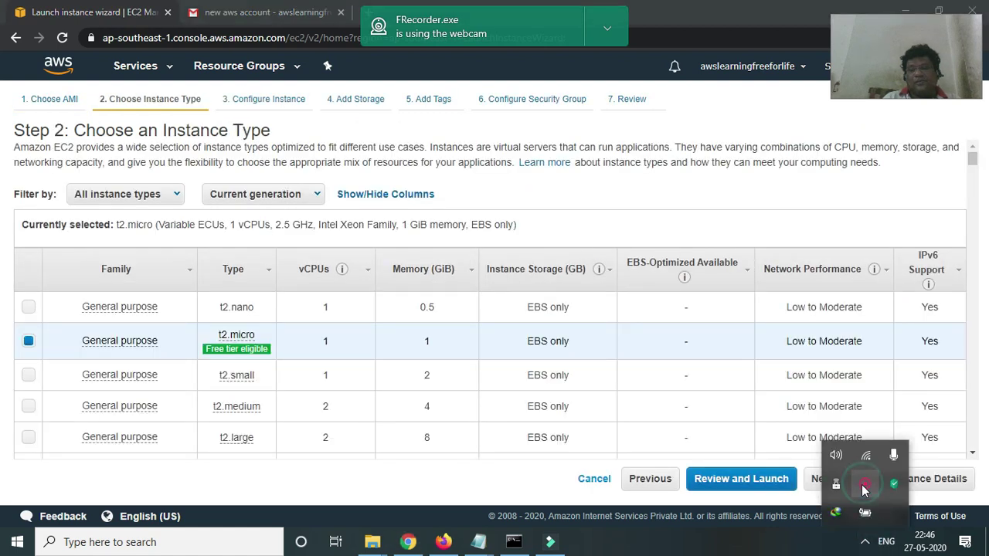
left_click(864, 491)
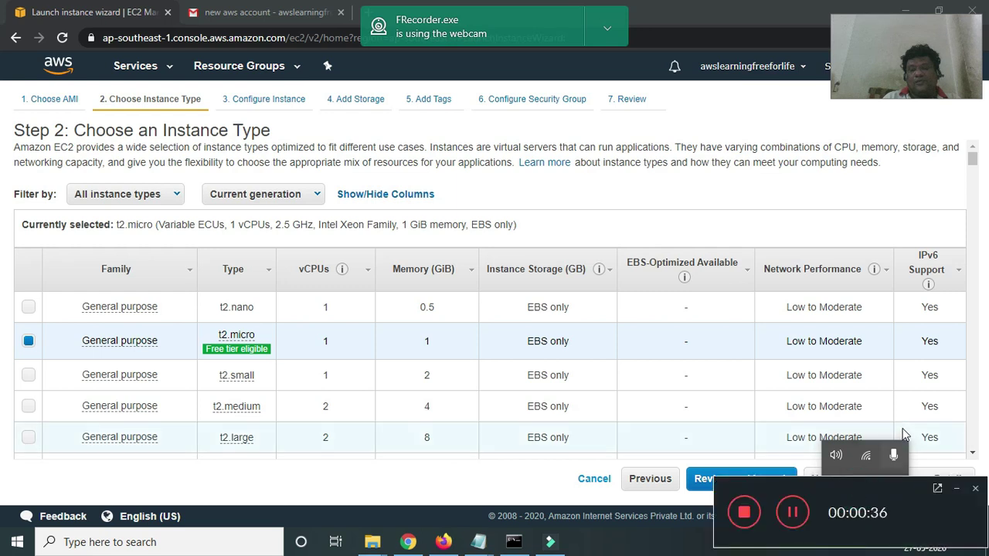
left_click(975, 488)
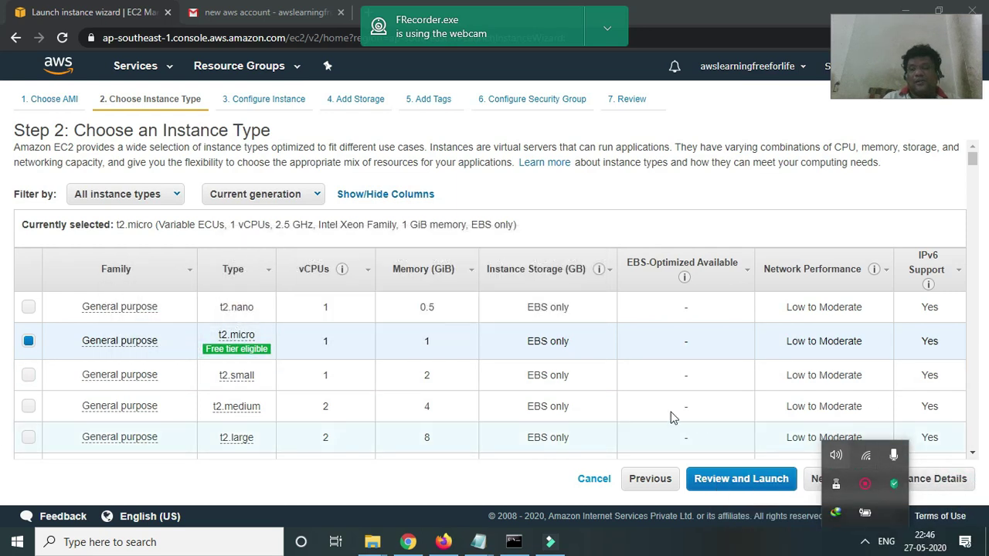
left_click(896, 187)
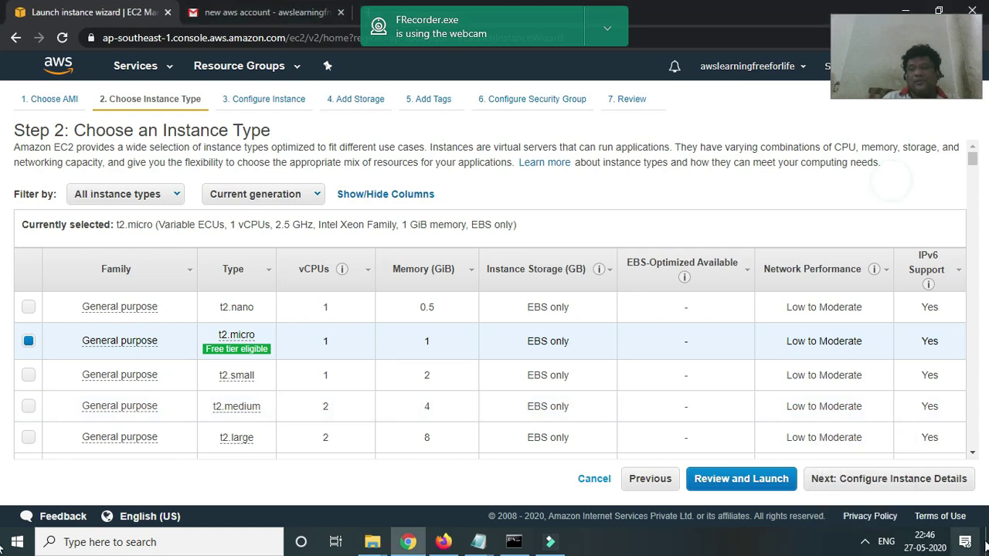
- Accept the t2.micro instance type and set the number of instances to 25, keeping the other instance details at their defaults
left_click(925, 480)
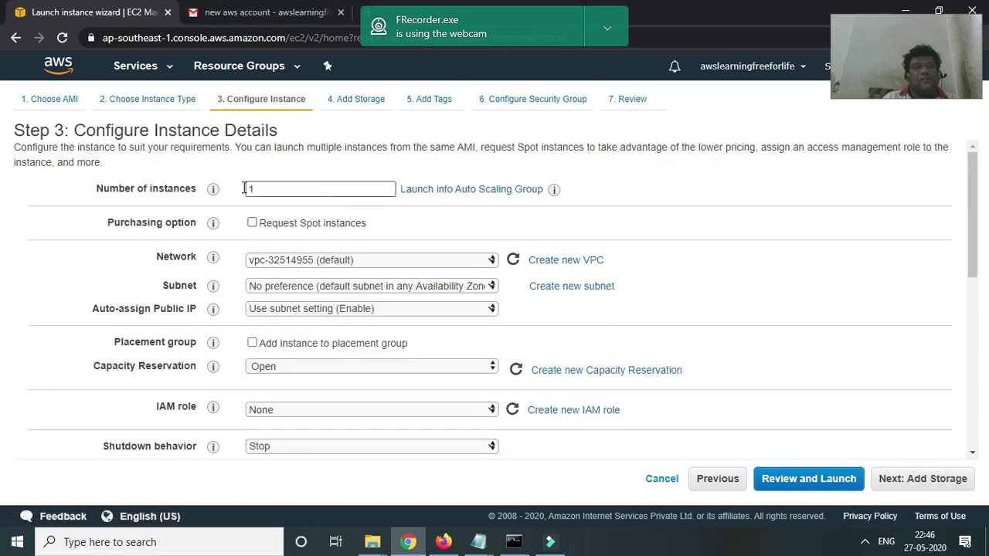
double_click(265, 188)
type("25")
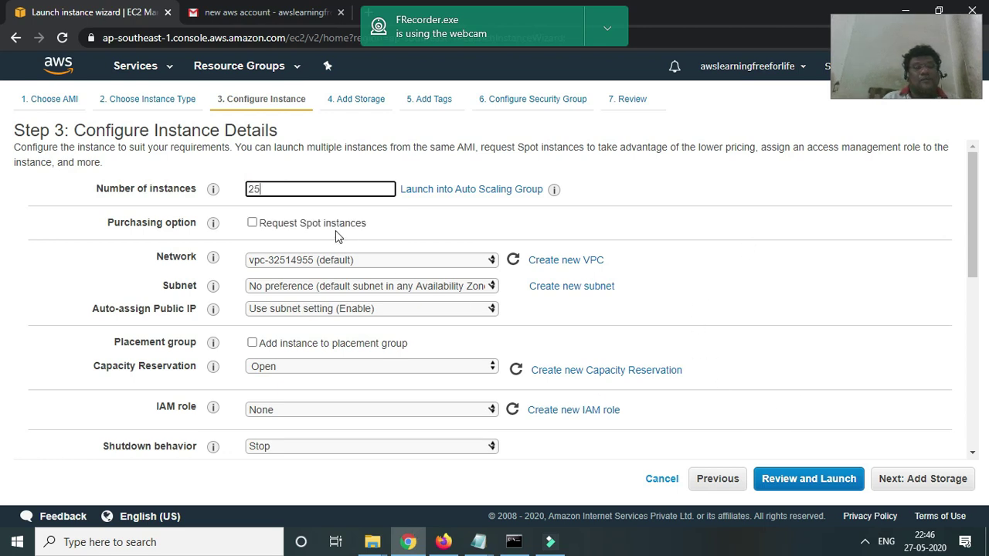
scroll(314, 446, "down", 4)
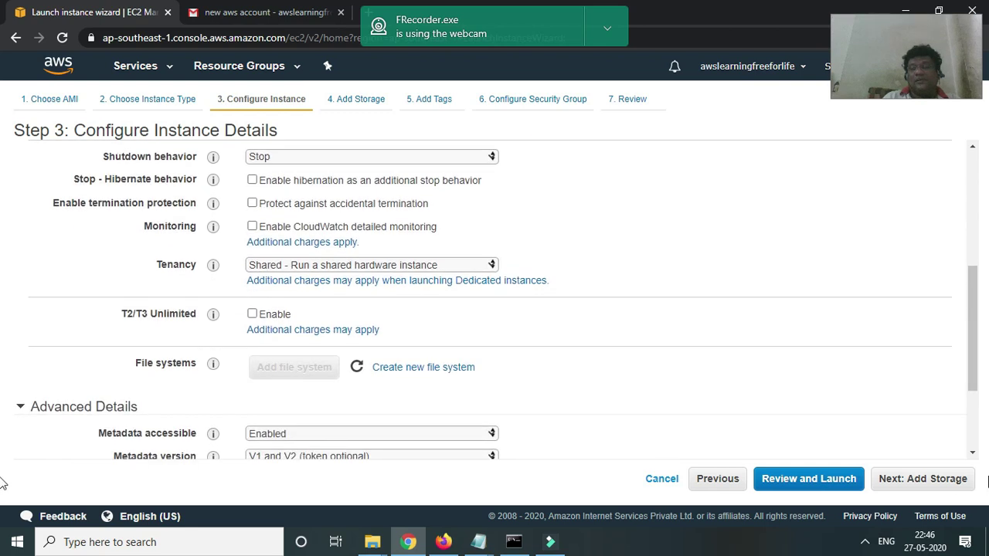
left_click(946, 479)
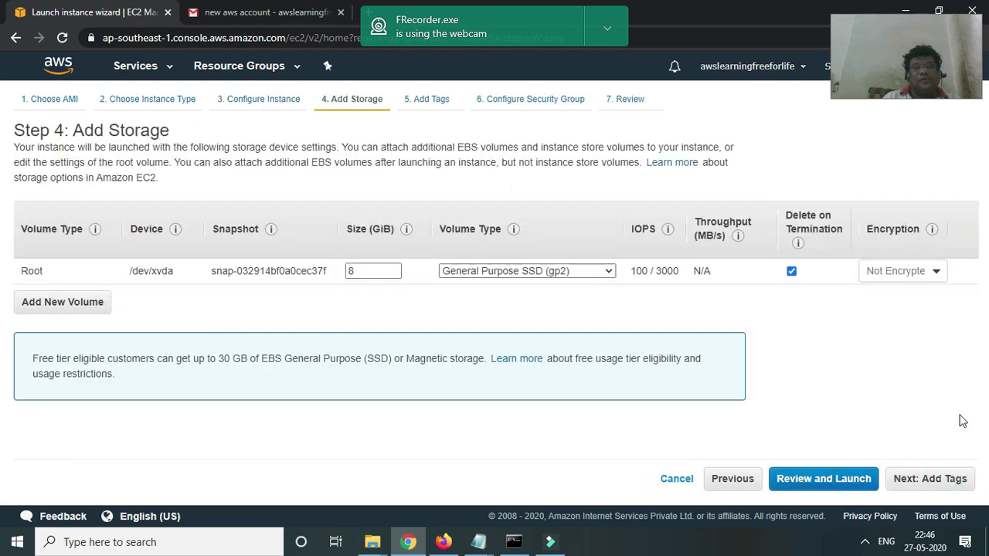
- Accept the default storage and add a tag with key Name and value Server2
left_click(950, 480)
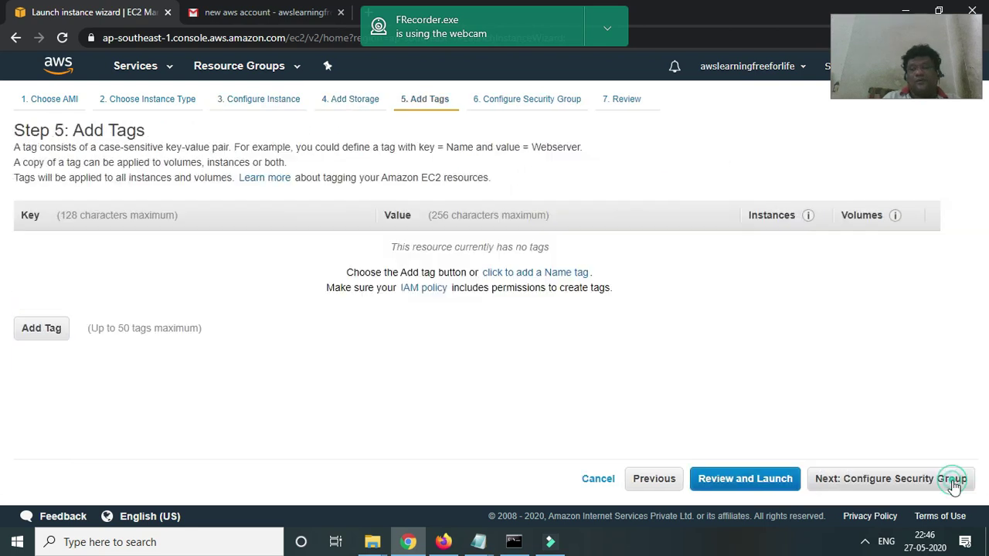
left_click(38, 331)
type("na")
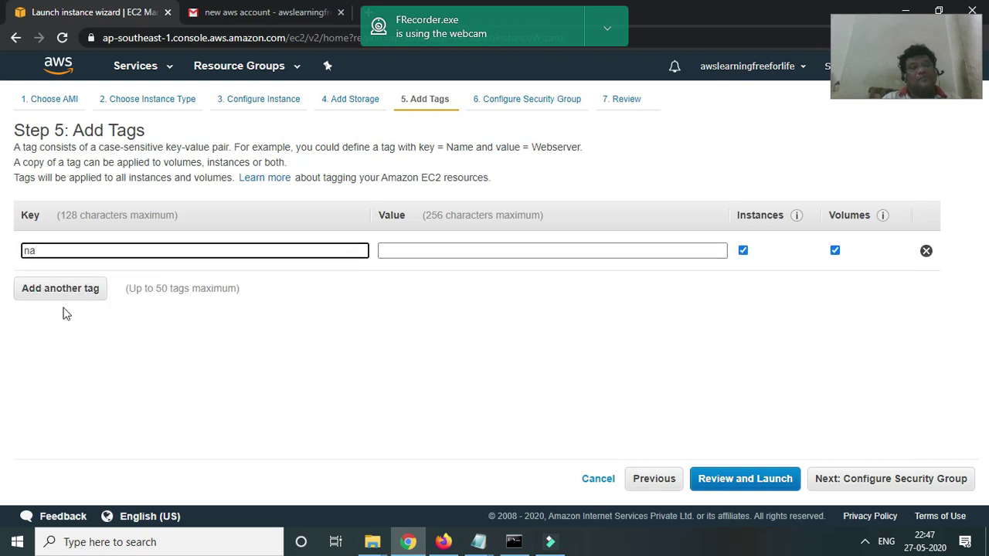
type("ame")
key("Tab")
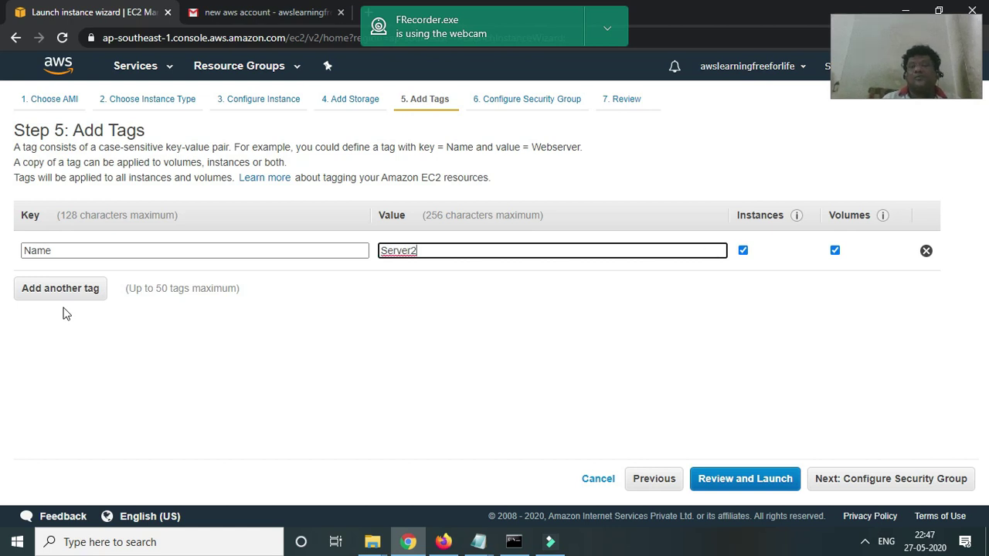
left_click(946, 479)
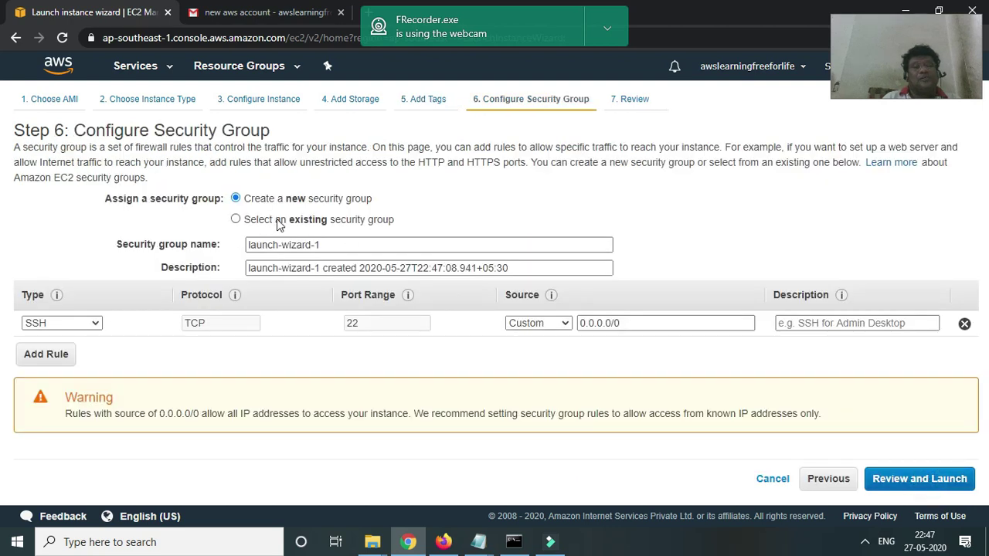
- Set both the name and the description of the new security group to linux
left_click(310, 244)
left_click_drag(320, 244, 7, 244)
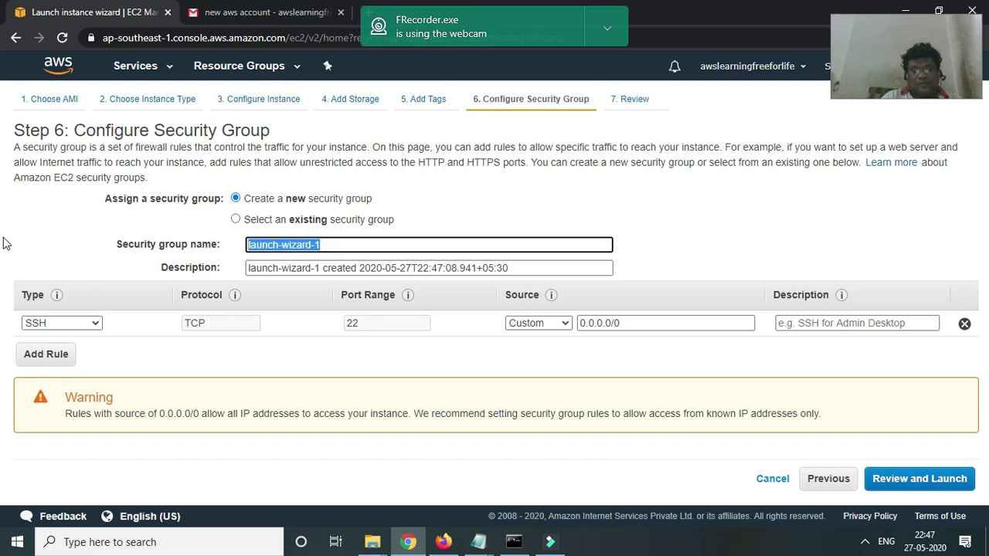
type("l")
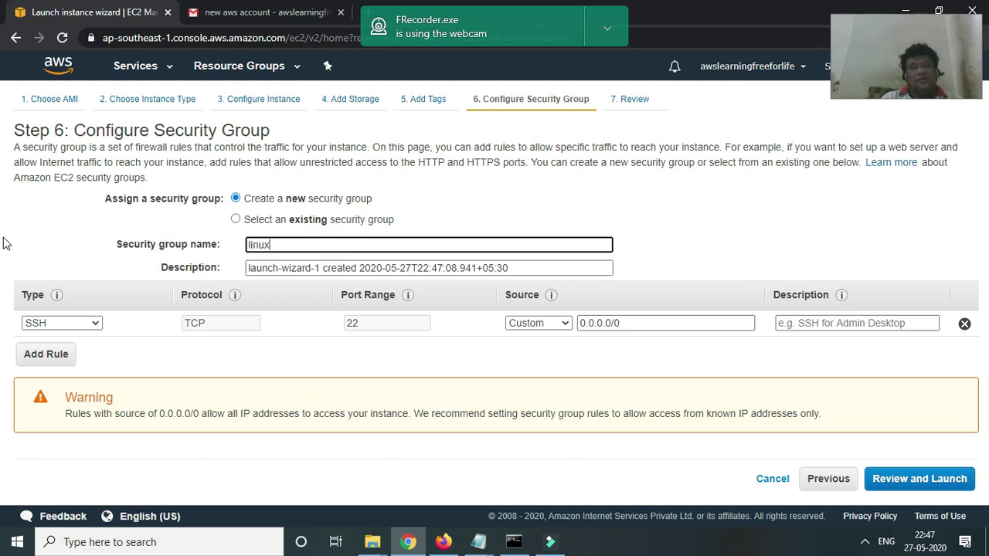
type("inux")
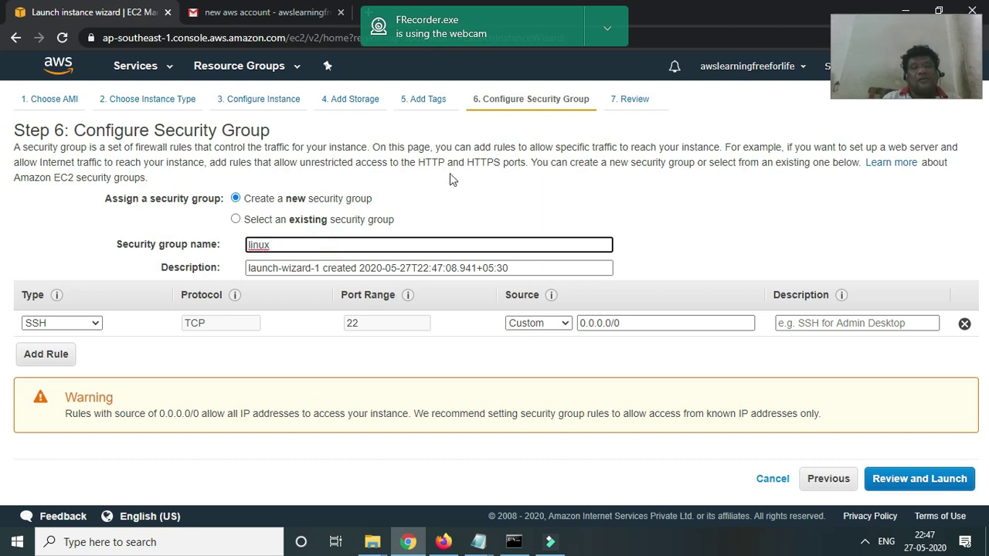
triple_click(522, 267)
type("linux")
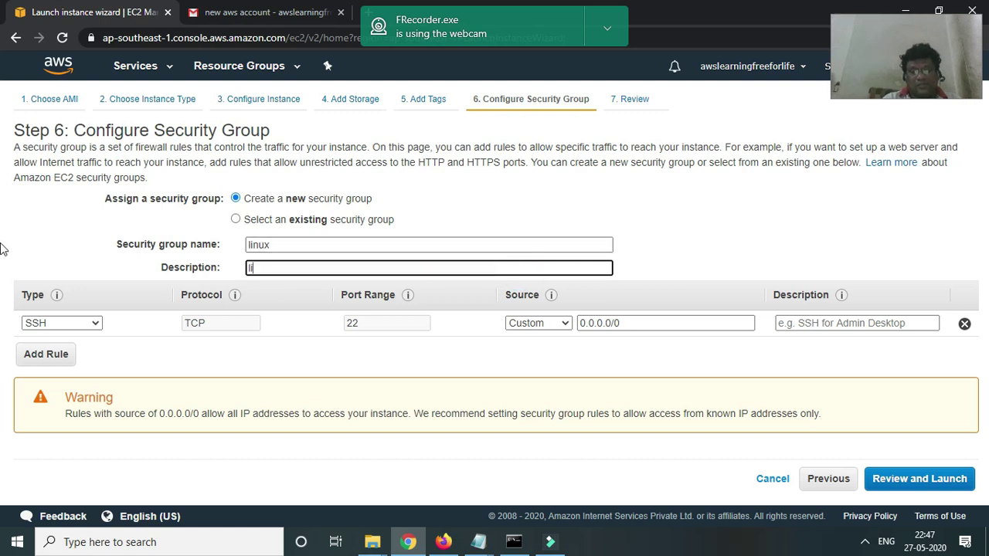
- Add a second inbound rule of type HTTP to the security group
left_click(34, 354)
left_click(62, 349)
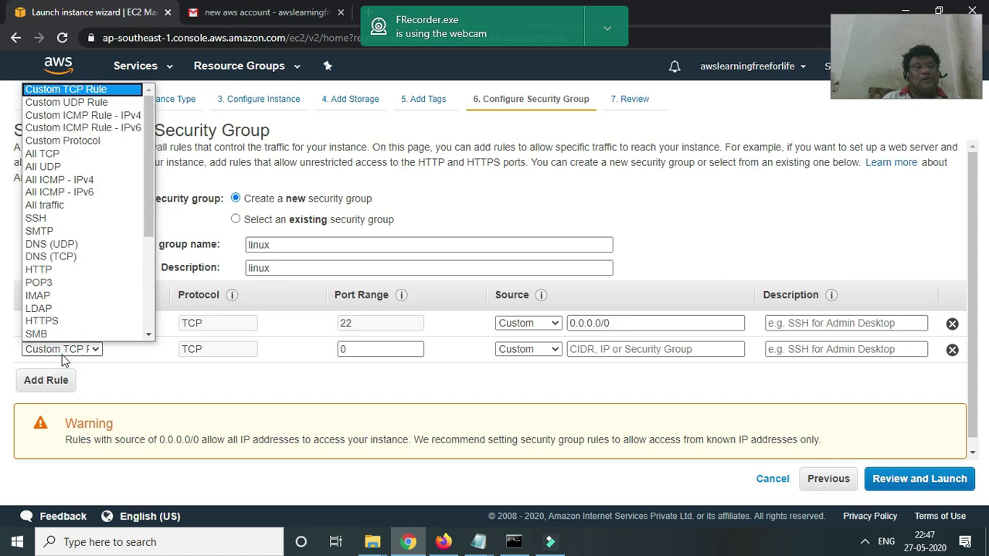
left_click(47, 280)
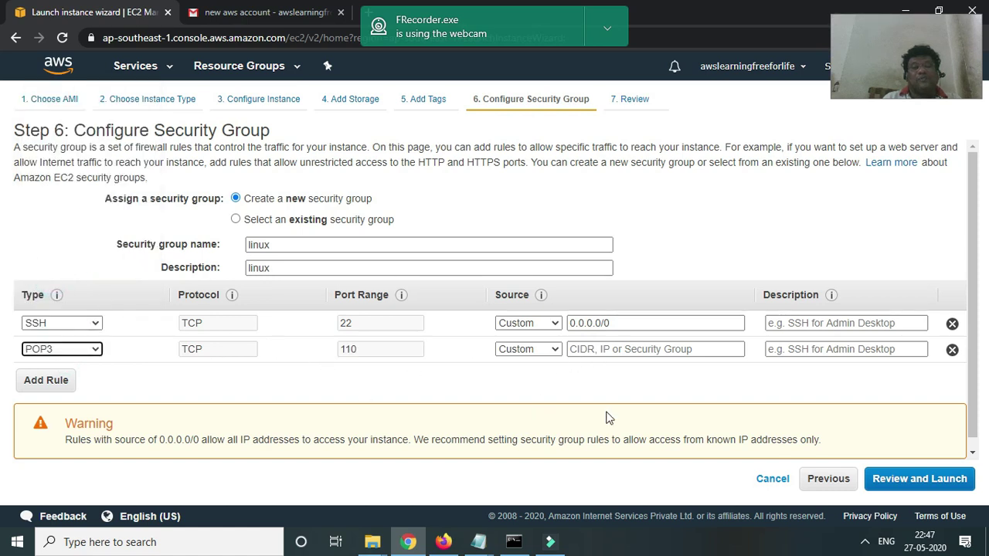
left_click(74, 354)
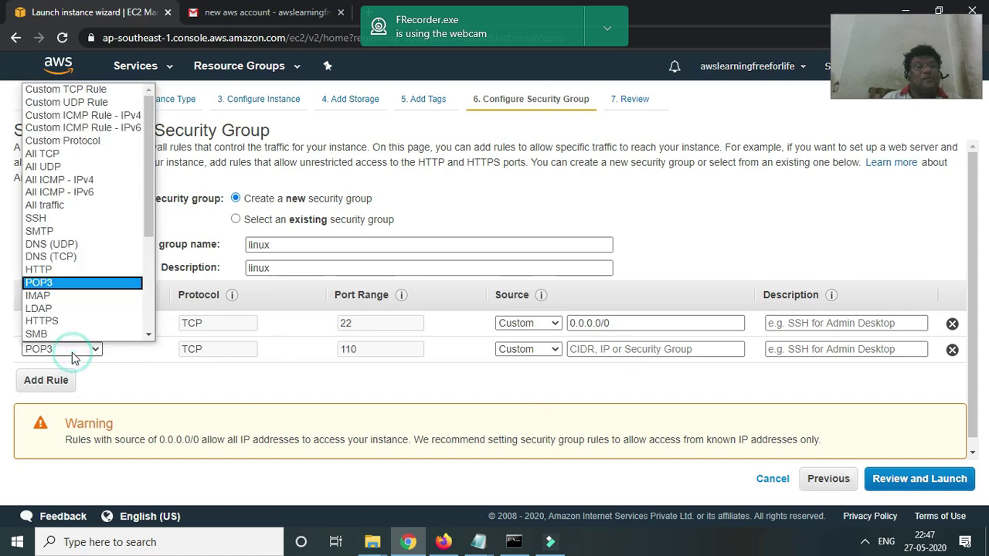
left_click(50, 246)
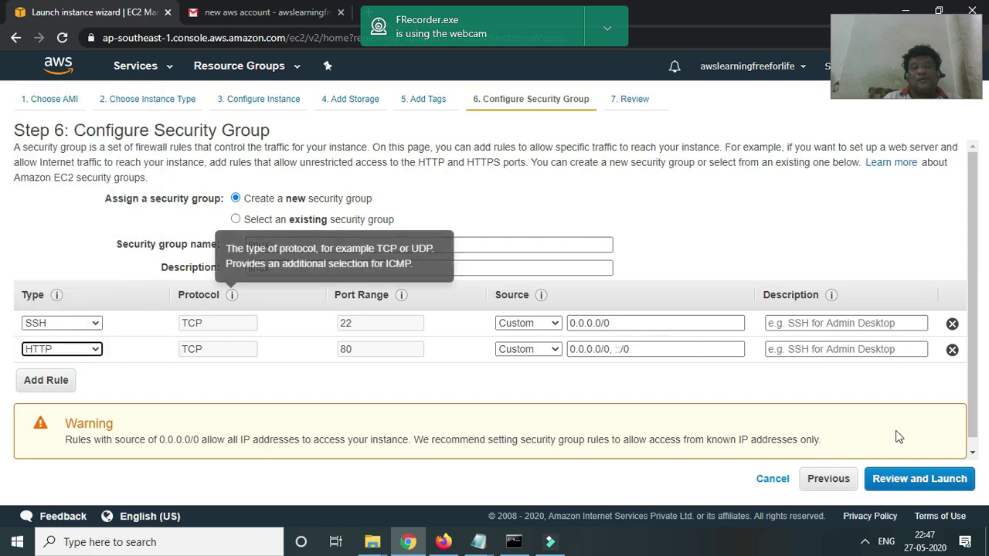
- Launch the reviewed instances with a newly created and downloaded key pair named 00-aws-free
left_click(956, 480)
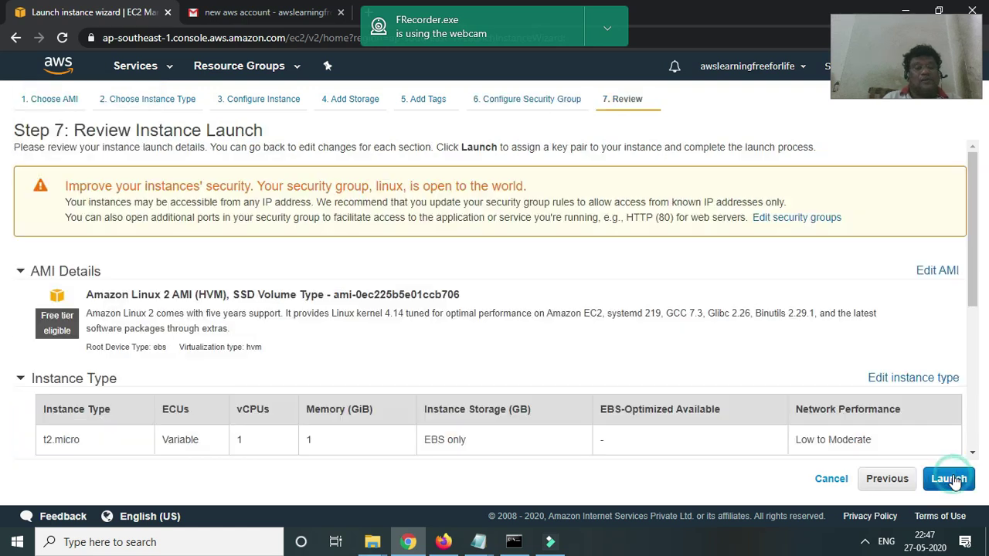
left_click(951, 479)
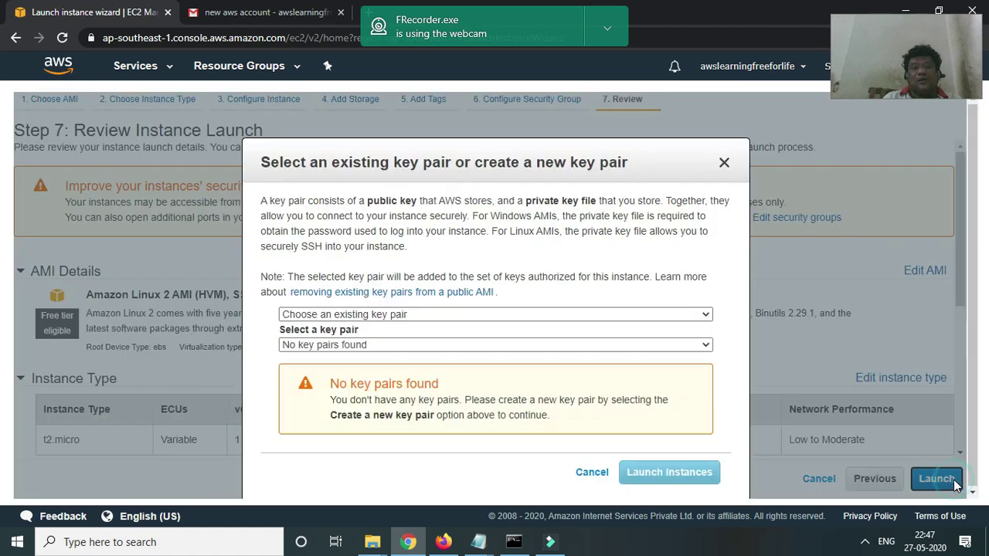
left_click(338, 315)
left_click(360, 344)
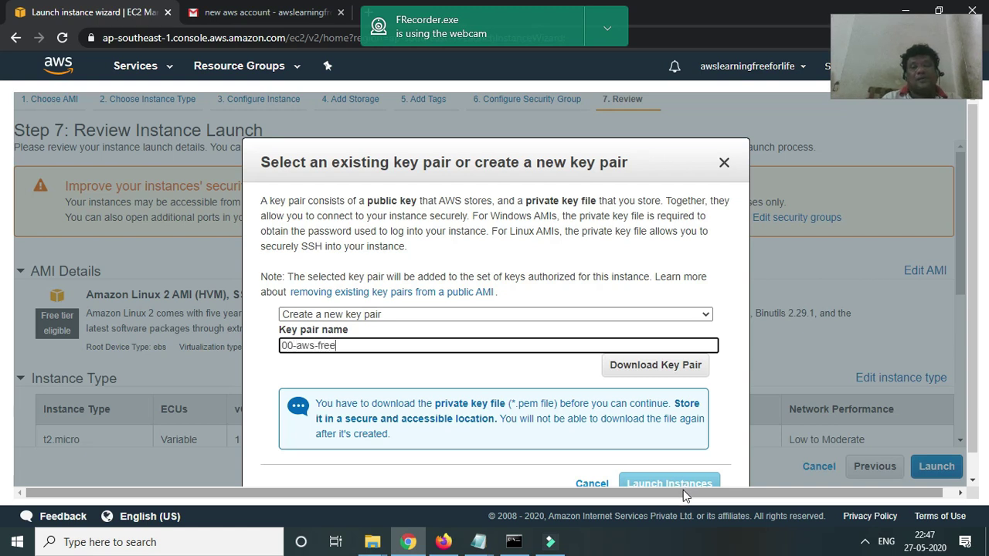
left_click(655, 367)
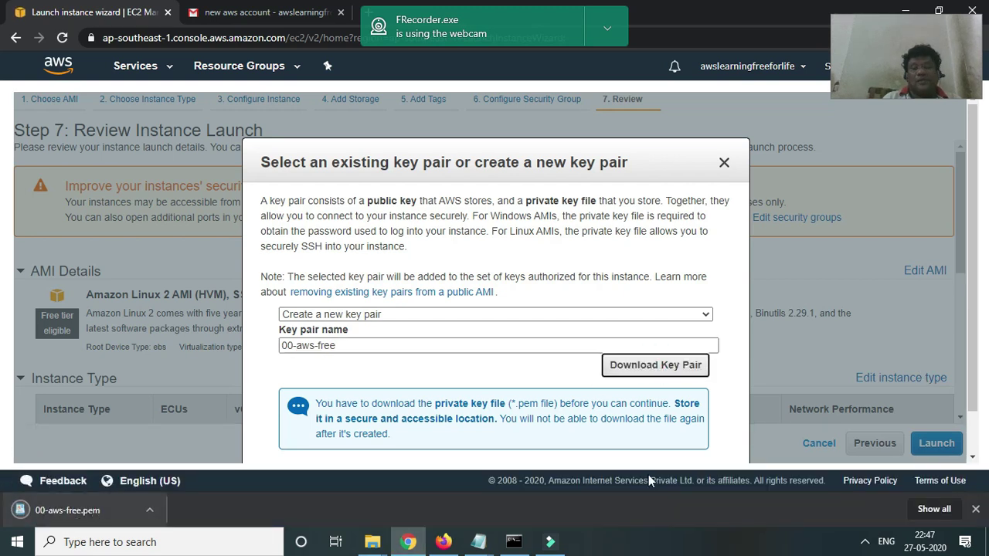
scroll(809, 336, "down", 1)
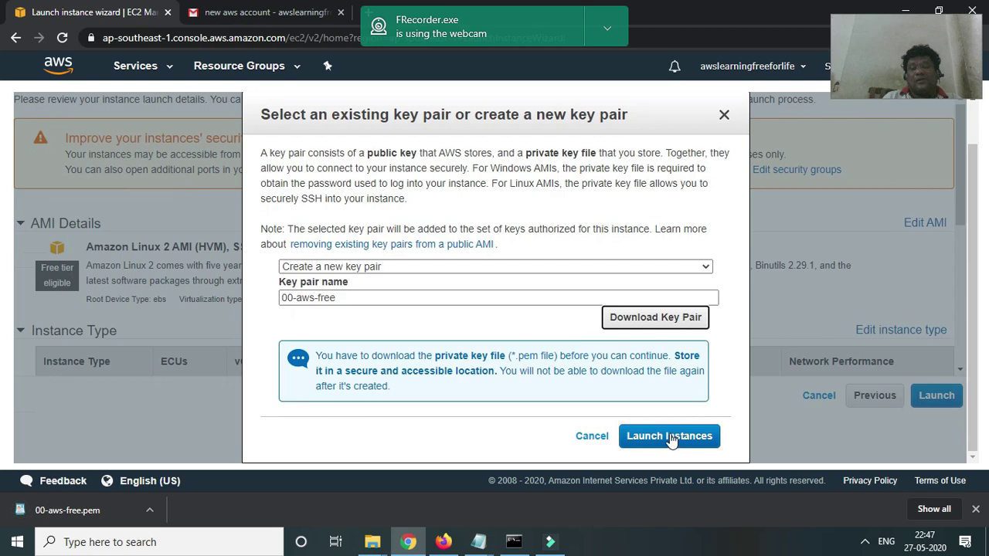
left_click(670, 436)
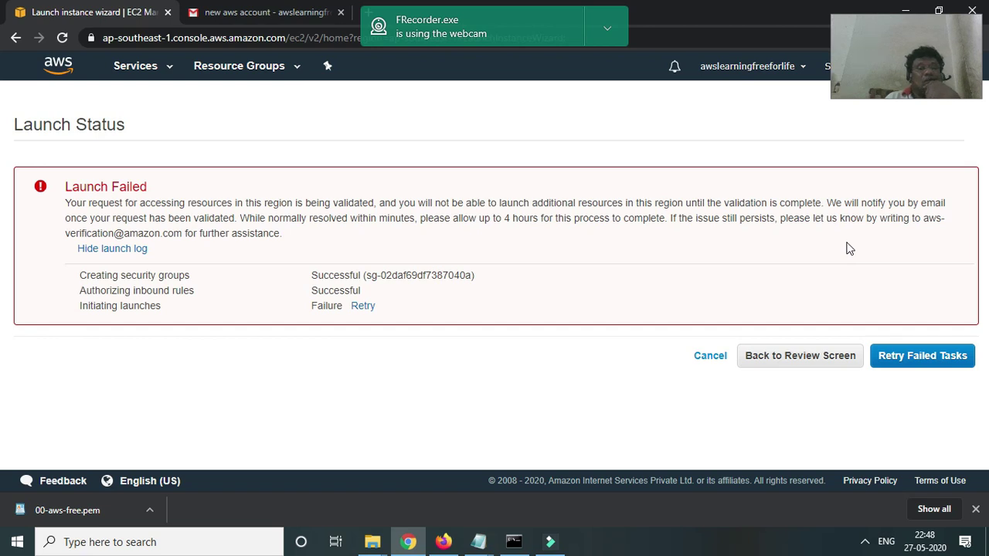
- Collapse and reopen the launch log to check the status of the launch tasks
left_click(124, 253)
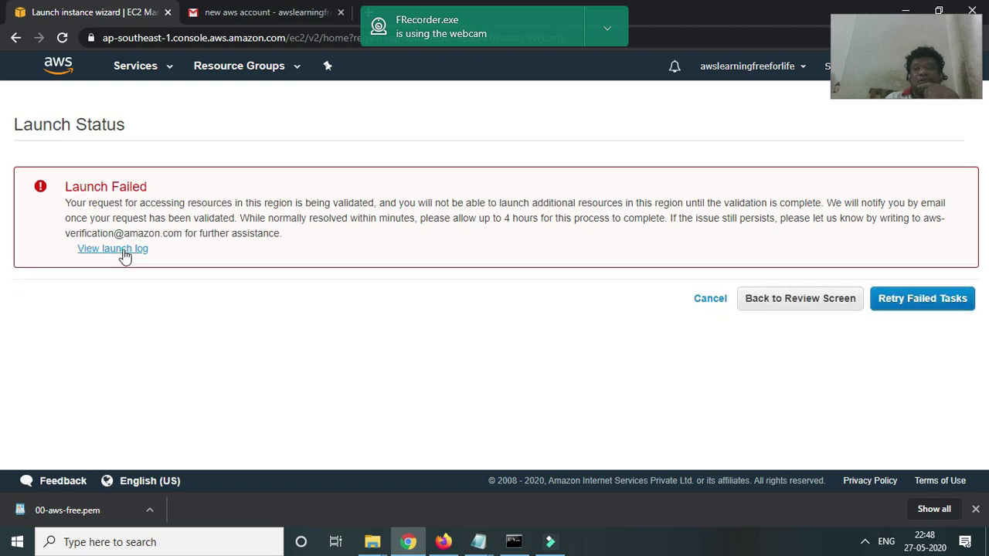
left_click(122, 251)
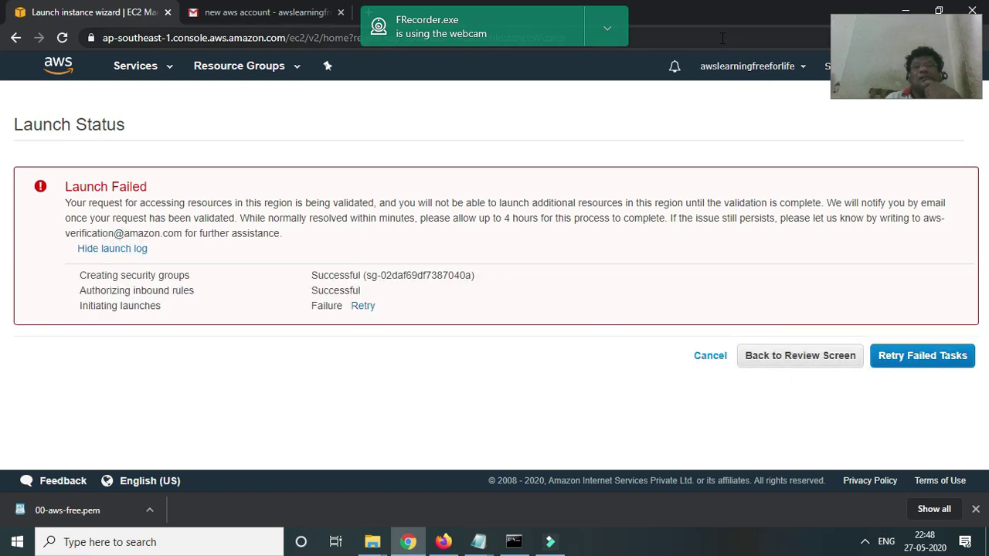
- Switch to Gmail, read the "Your AWS Account is Ready - Get Started Now" email, and return to the inbox
left_click(239, 14)
left_click(48, 168)
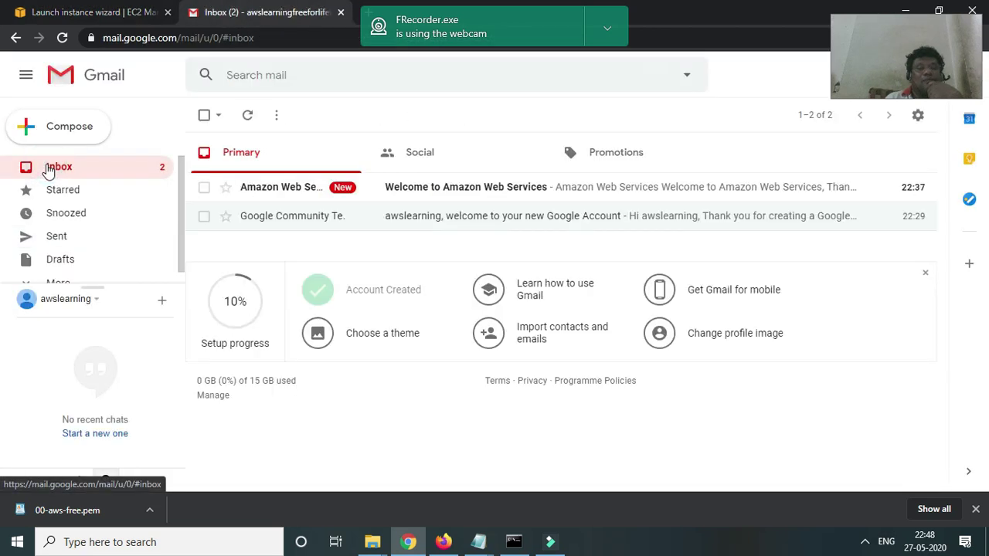
left_click(488, 193)
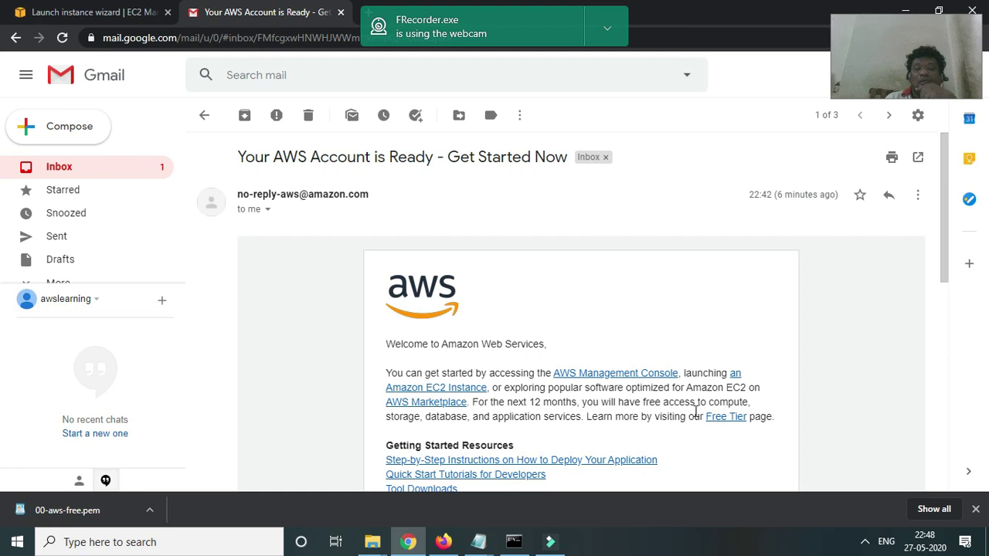
scroll(583, 451, "down", 2)
scroll(582, 451, "down", 3)
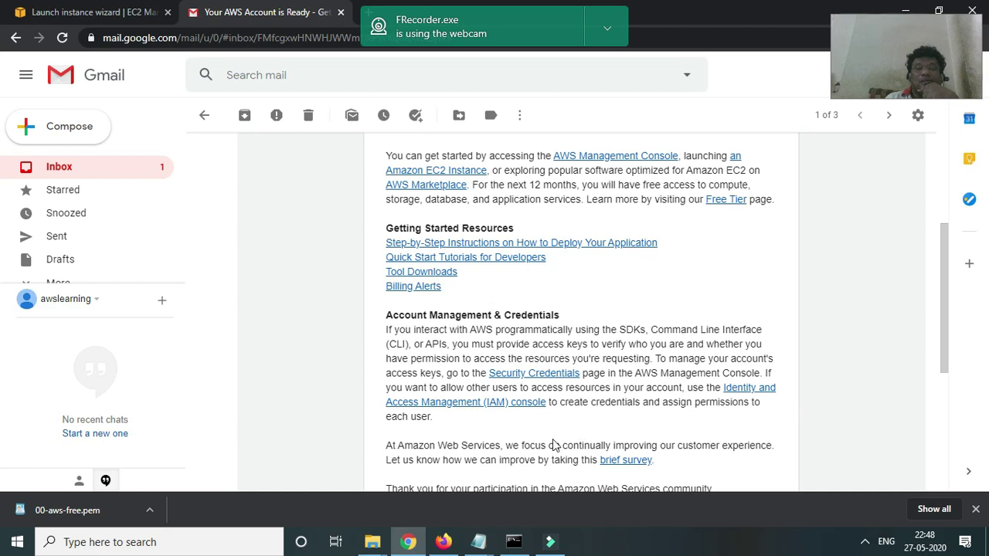
scroll(554, 446, "down", 3)
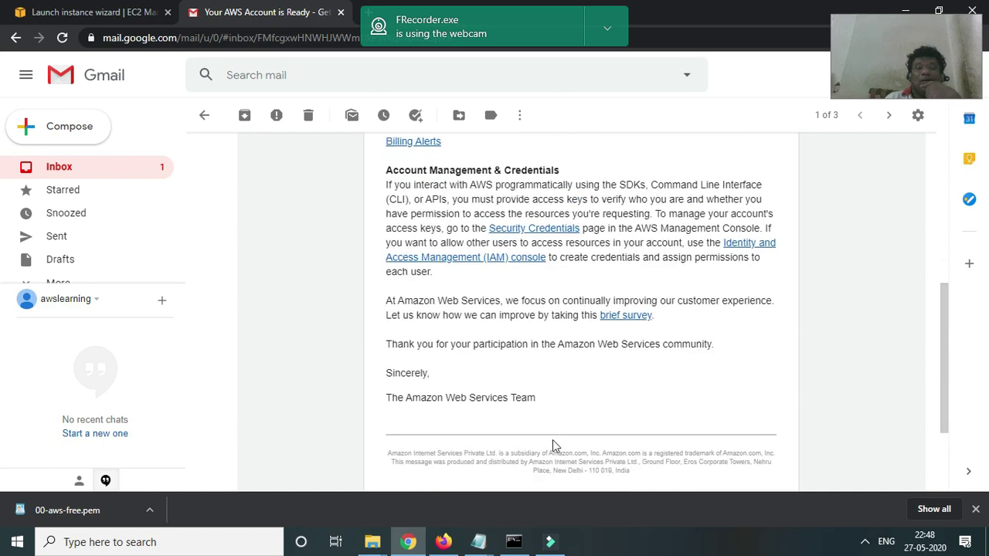
left_click(54, 166)
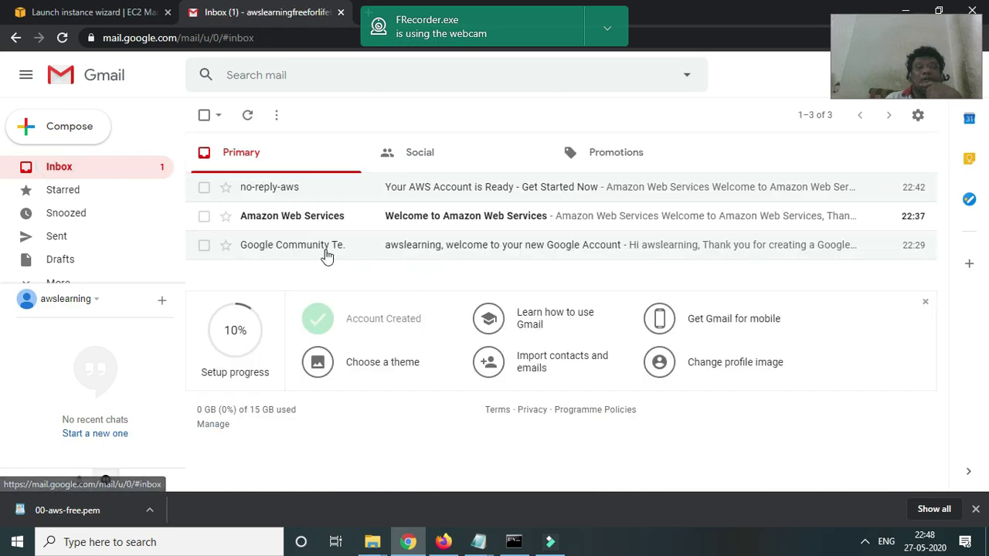
- Read the "Welcome to Amazon Web Services" email through to its footer and open its Access Account link
left_click(473, 221)
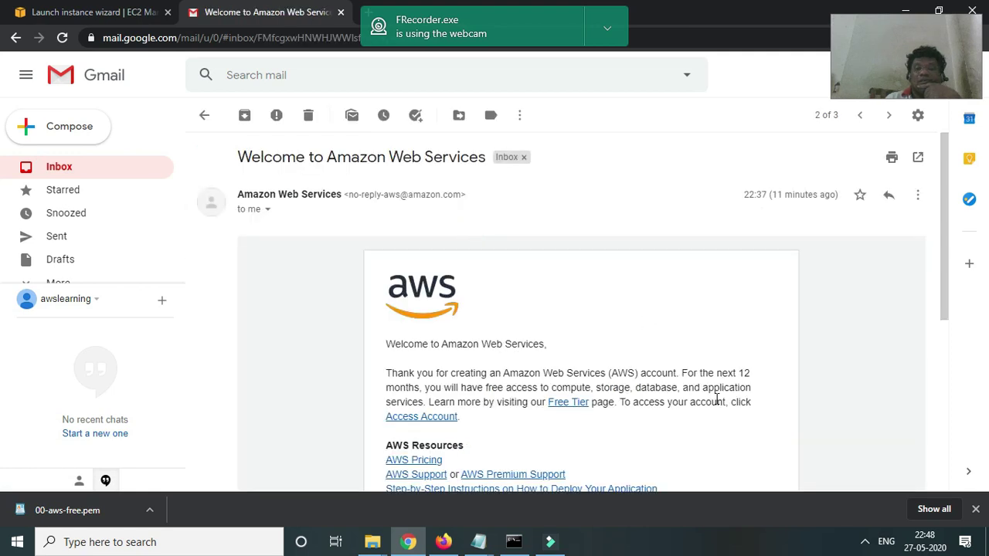
scroll(510, 431, "down", 2)
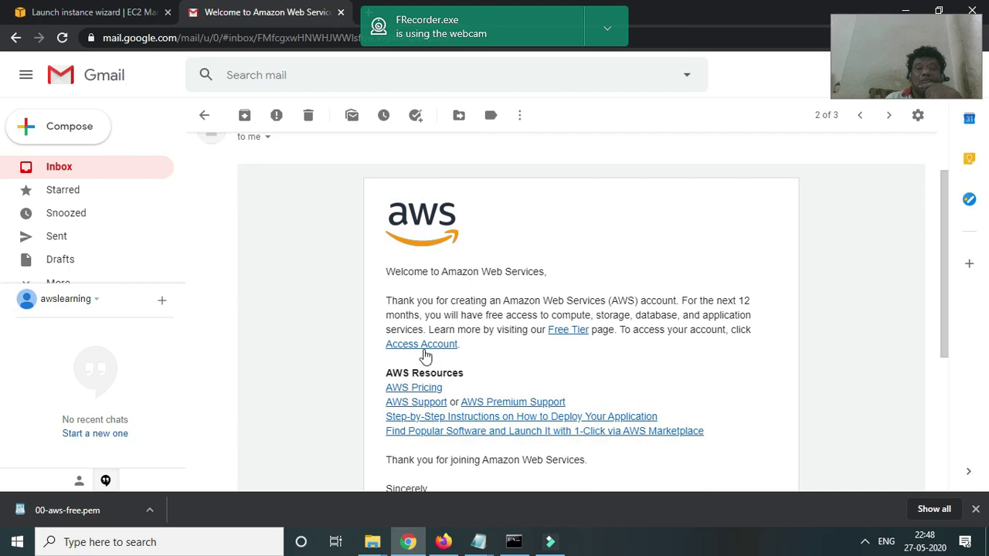
scroll(510, 355, "down", 2)
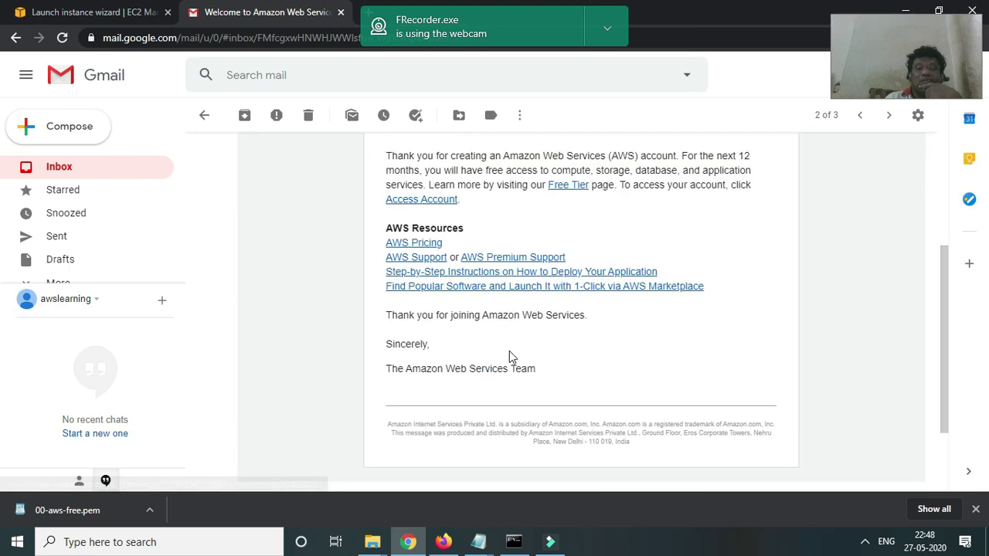
left_click(446, 200)
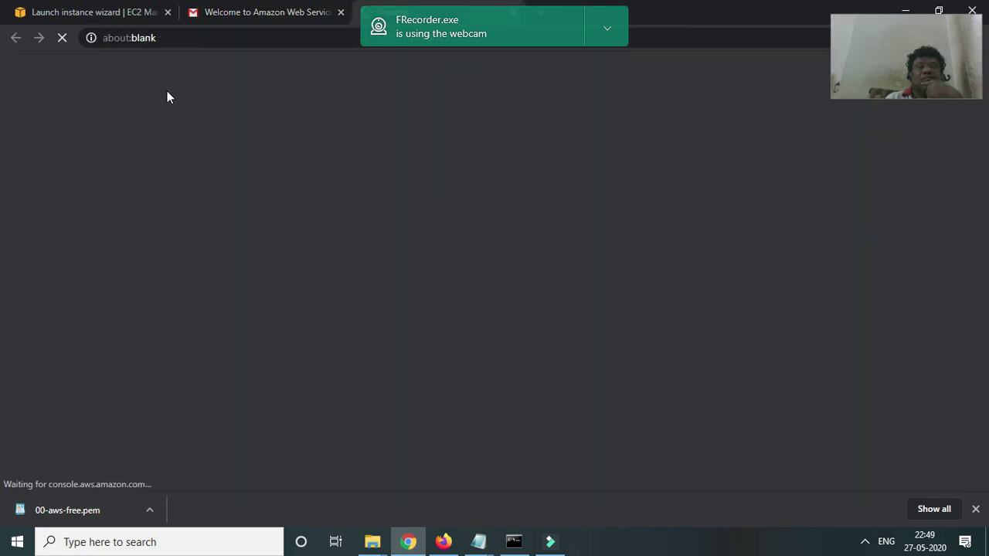
- Return to the EC2 launch status page and retry the failed launch tasks
left_click(270, 13)
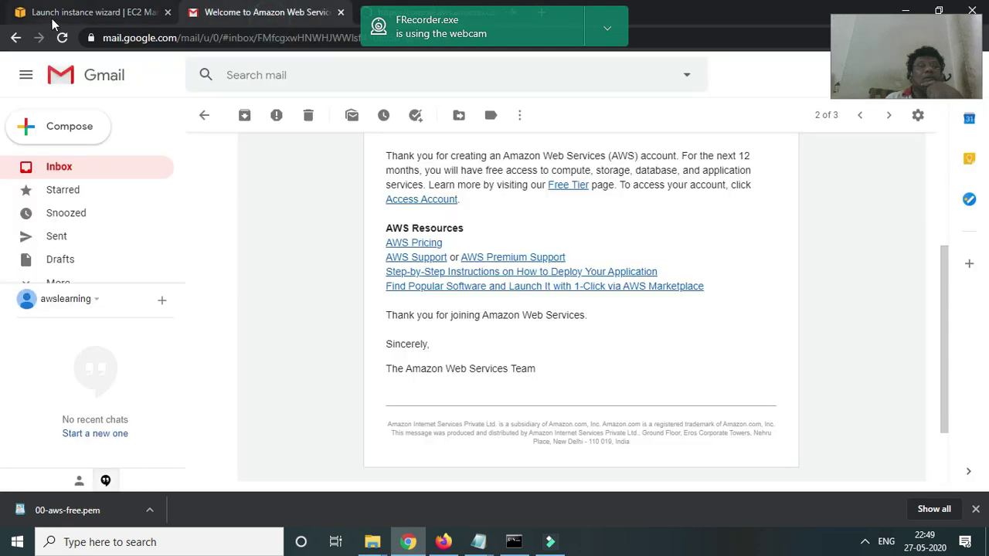
left_click(50, 16)
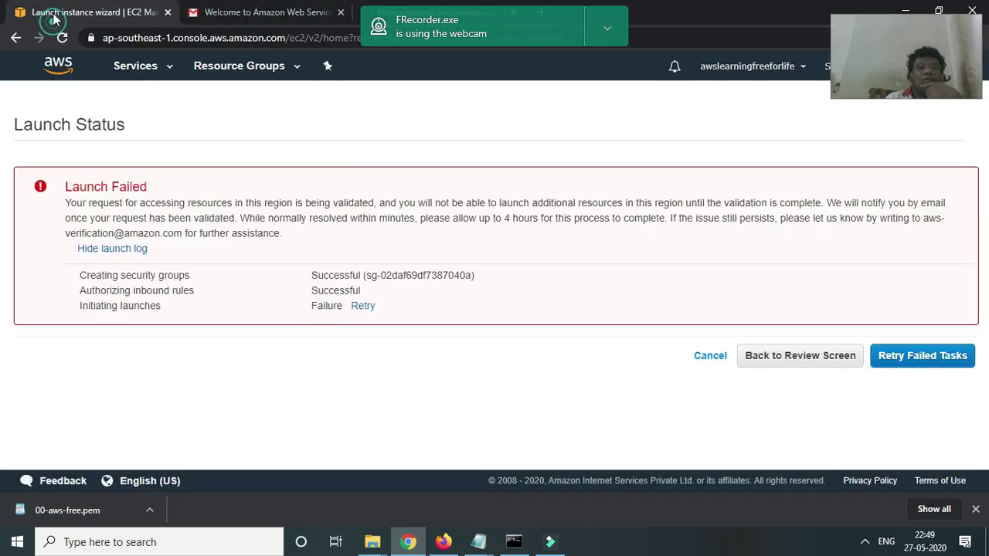
left_click(941, 361)
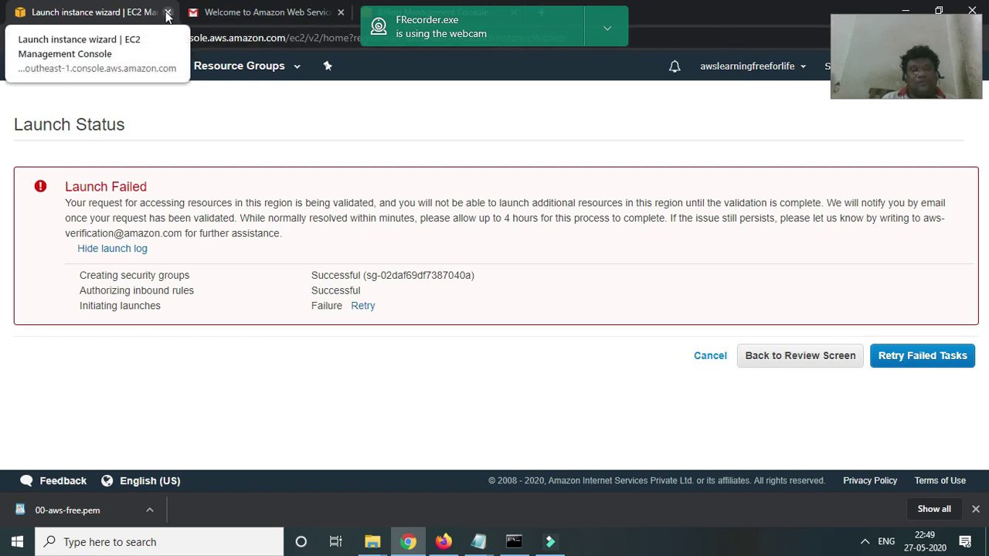
- Close the incognito browser window that holds the AWS console and Gmail
double_click(754, 15)
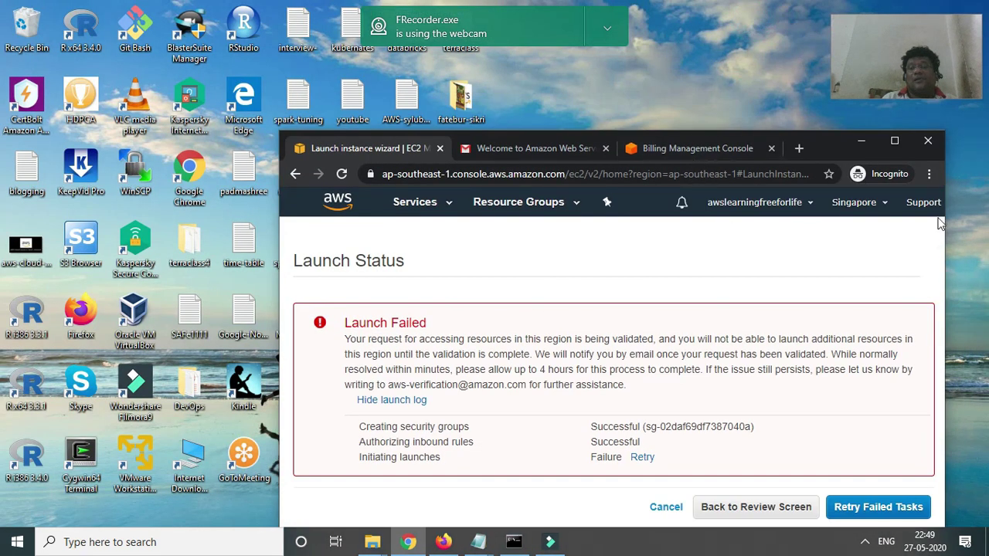
left_click(927, 174)
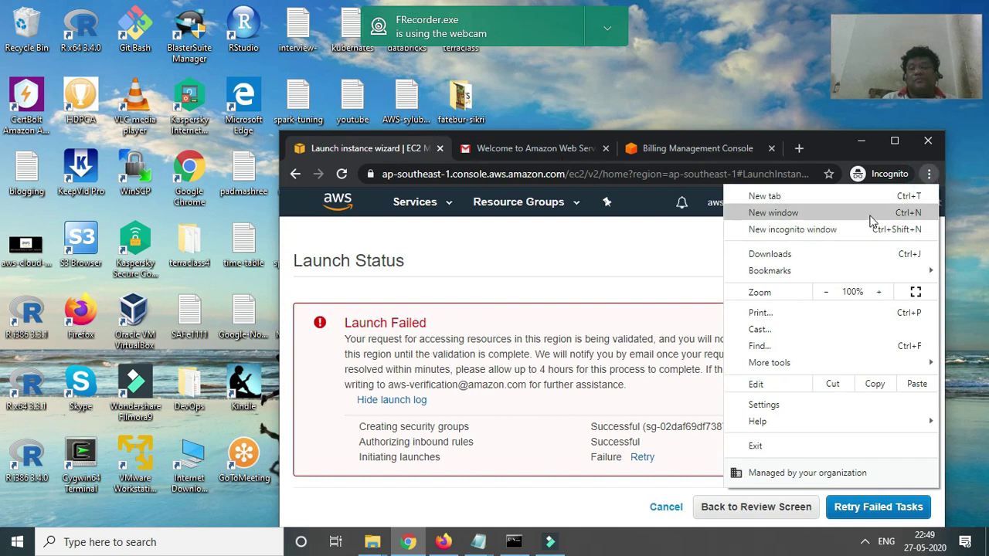
left_click(936, 146)
left_click(936, 146)
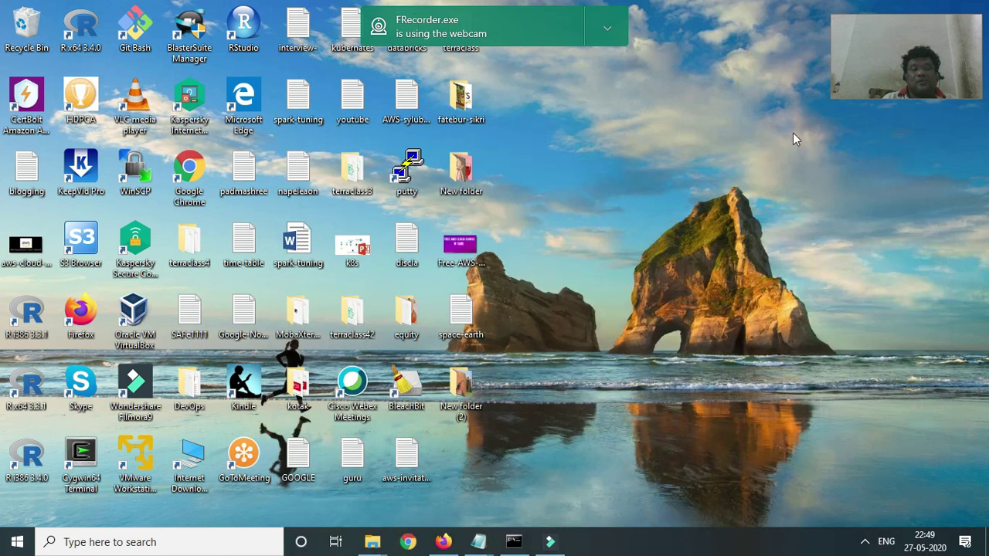
- Relaunch Chrome, open a new incognito window, load aws.amazon.com in it and maximize the window
left_click(408, 544)
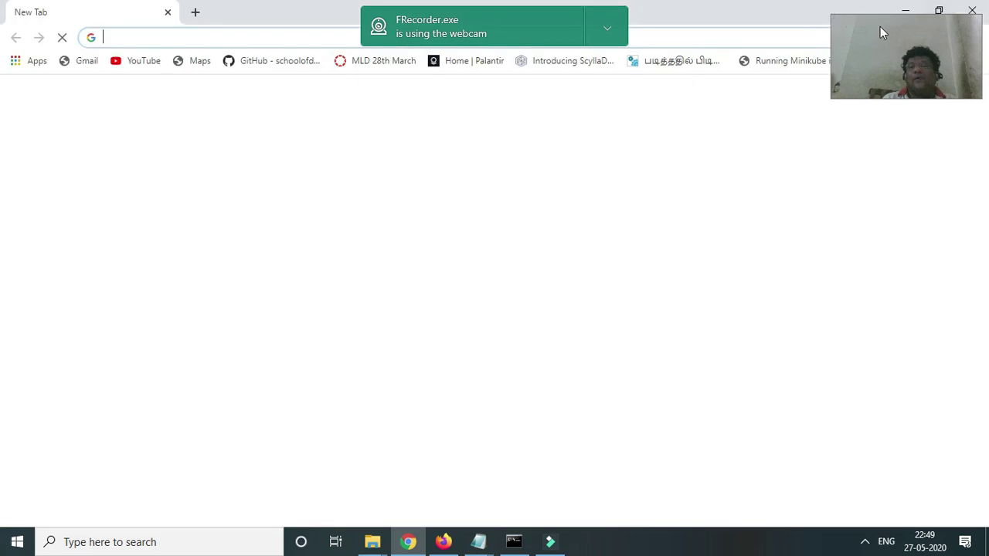
double_click(796, 20)
left_click(902, 261)
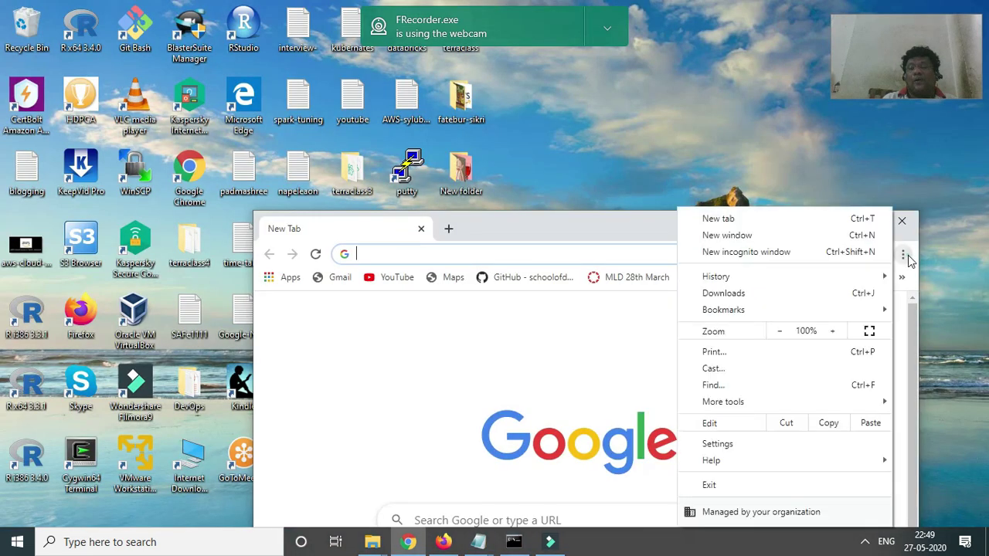
left_click(758, 255)
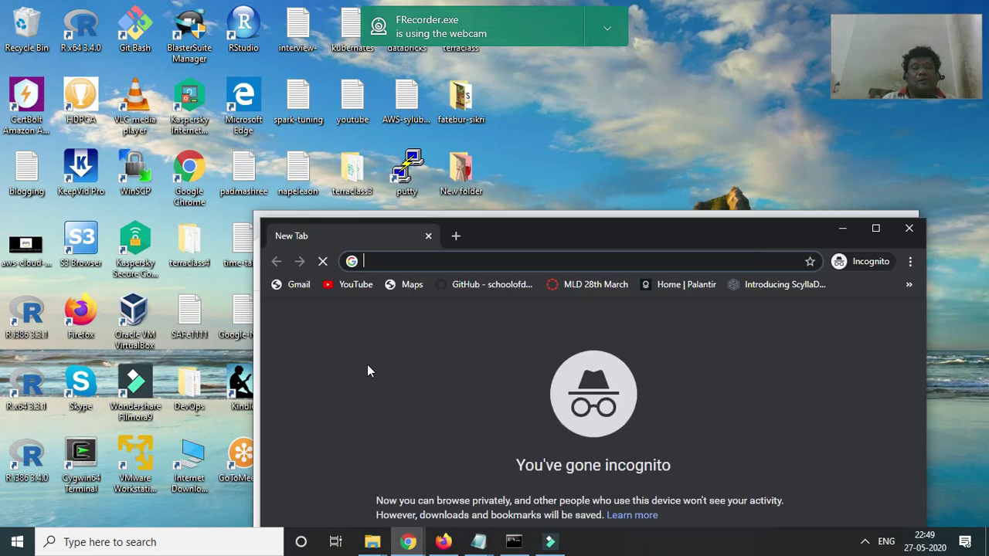
type("aw")
key("Return")
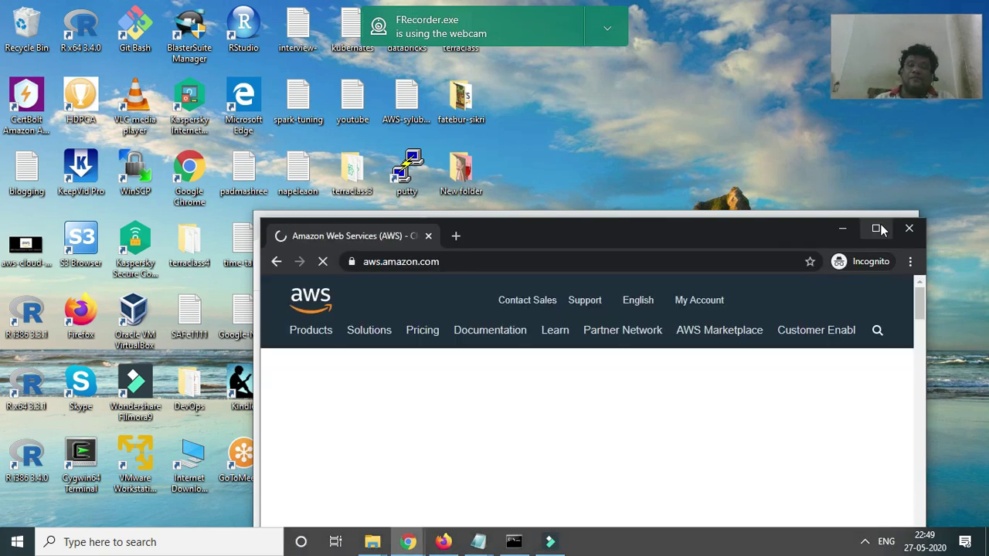
left_click(878, 228)
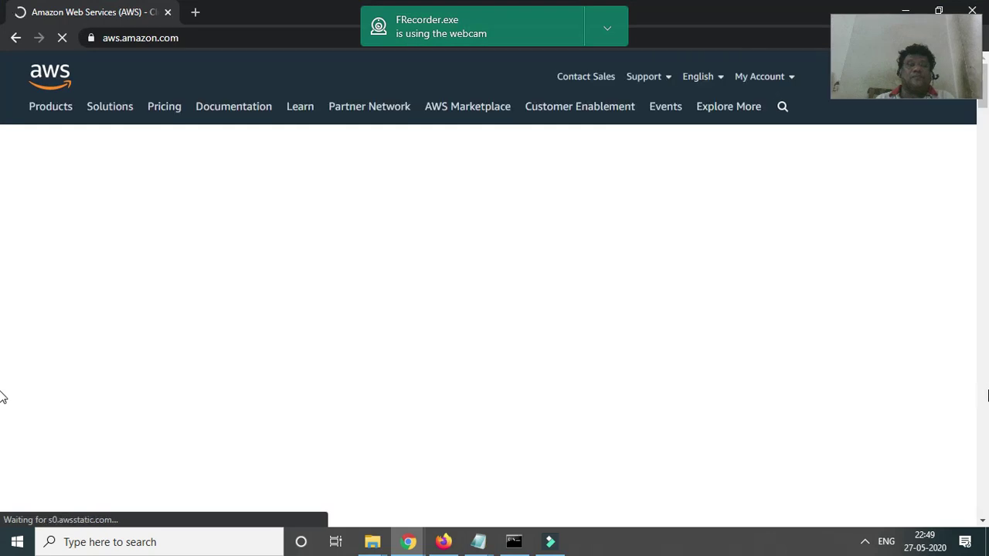
- Go to the AWS Management Console sign-in page from the account options of the AWS home page
left_click(764, 79)
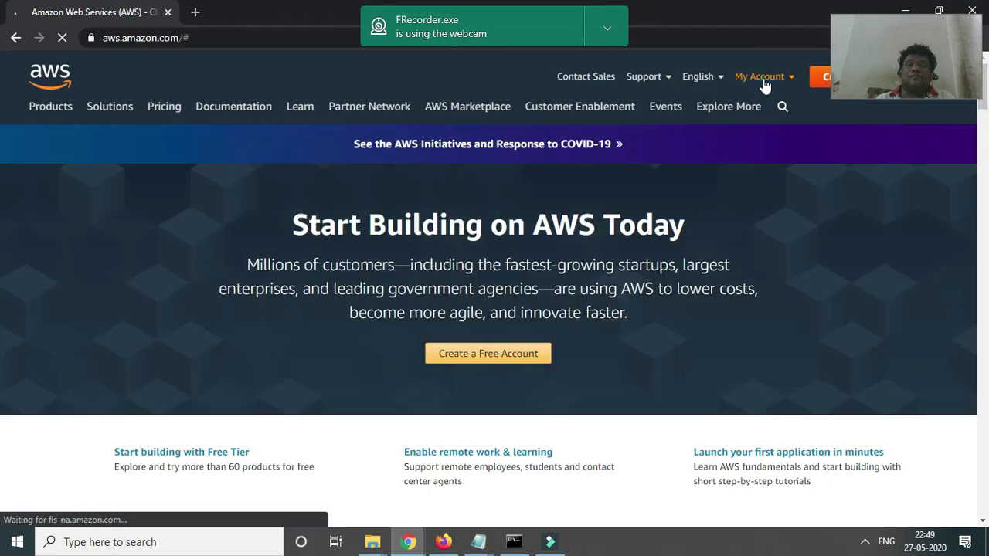
left_click(772, 110)
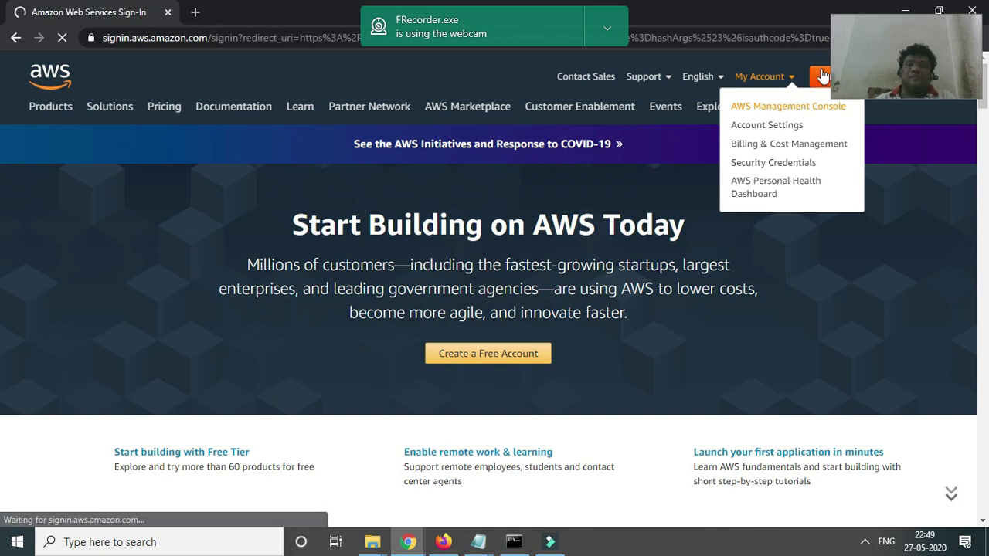
left_click_drag(737, 14, 642, 182)
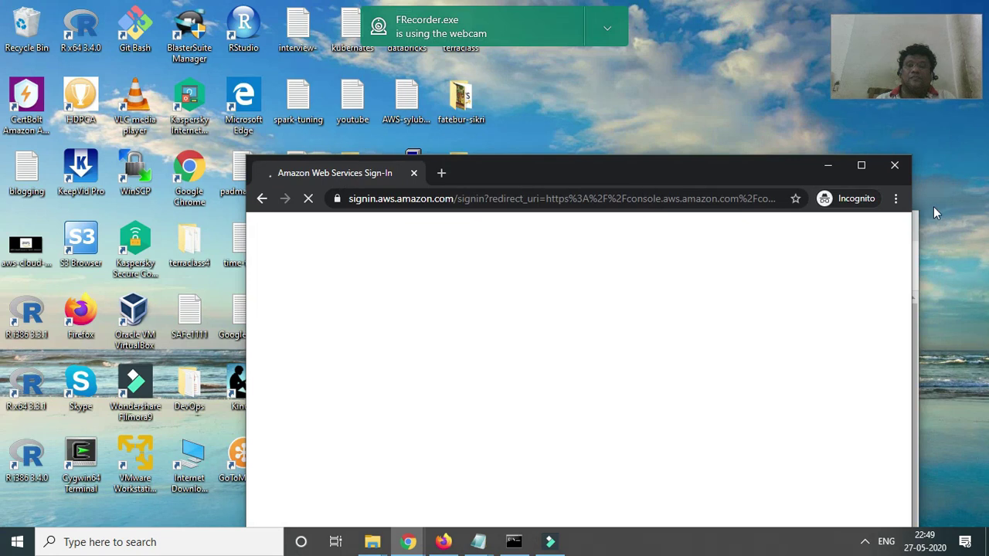
left_click(862, 166)
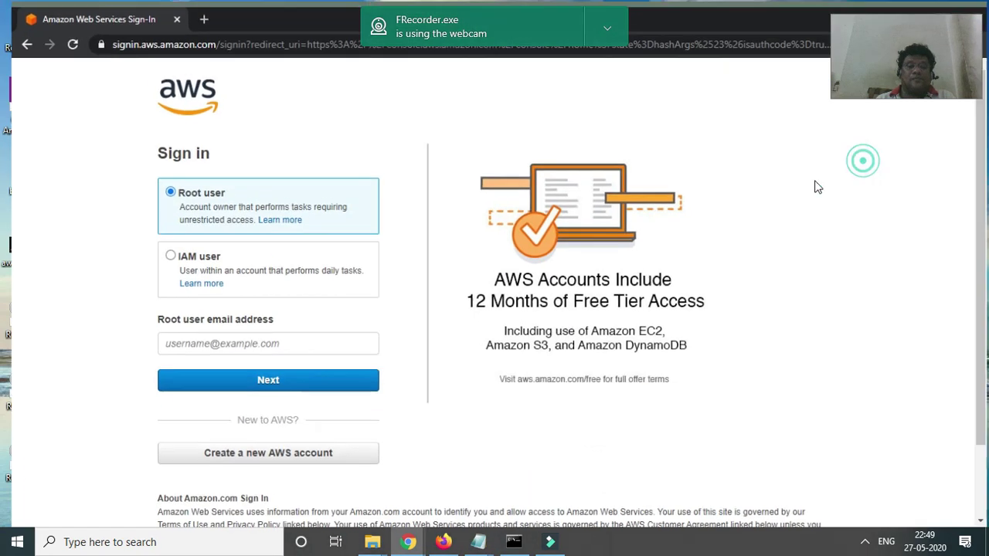
- Sign in to AWS as the root user with the account's email address and password
left_click(215, 338)
type("a")
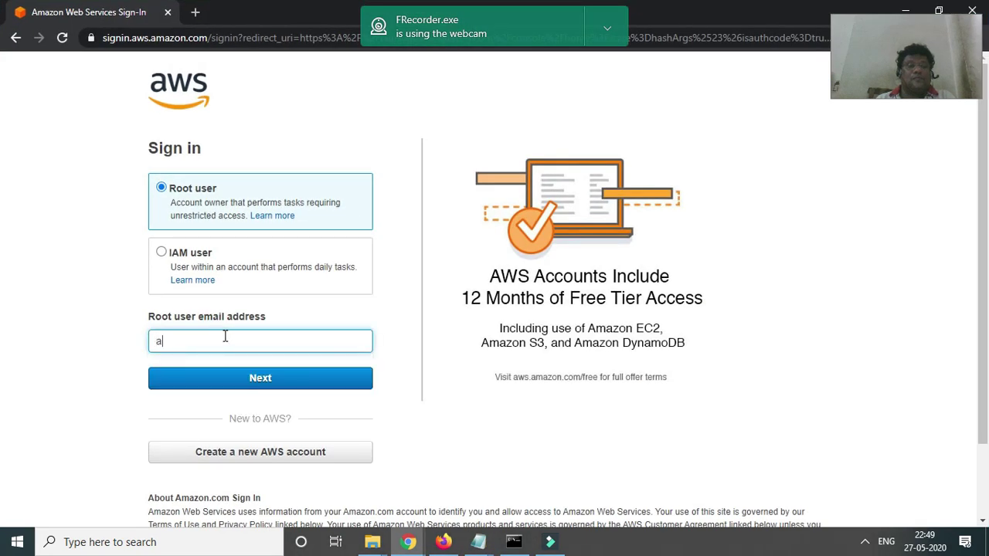
left_click(423, 374)
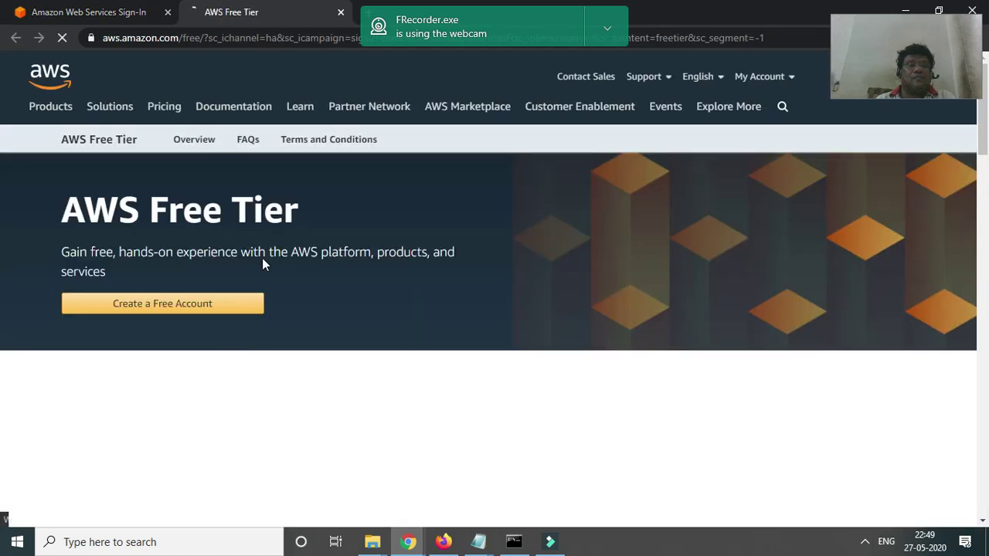
left_click(66, 11)
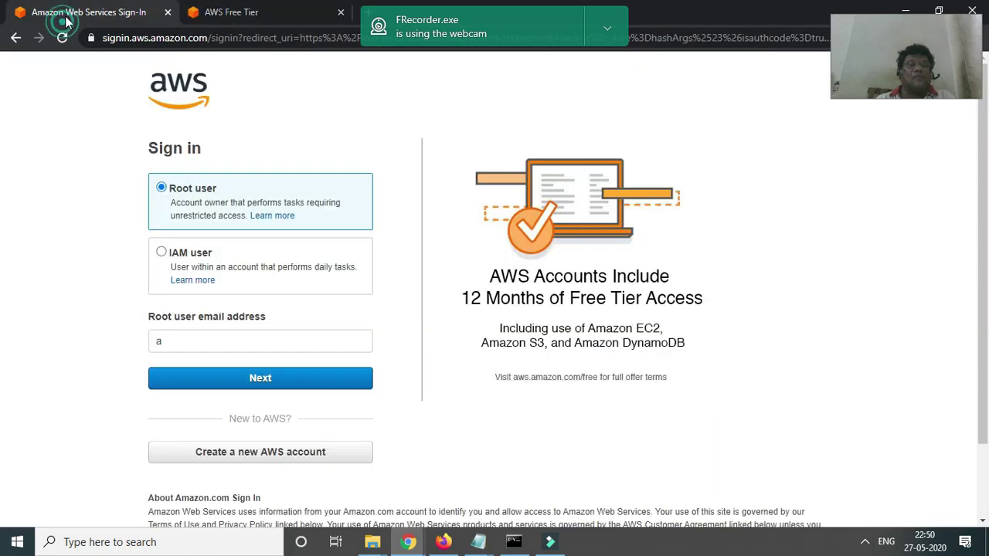
left_click_drag(190, 338, 4, 351)
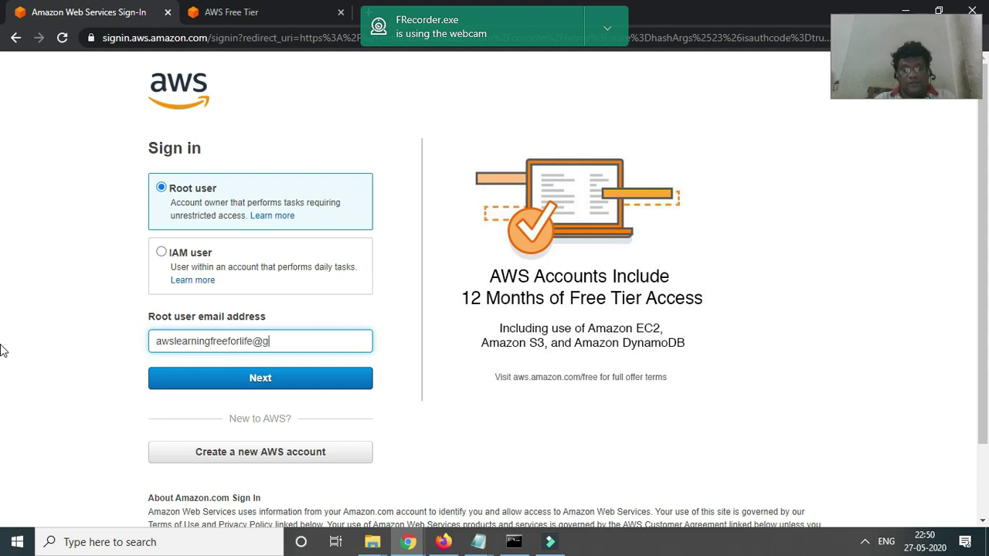
key("Tab")
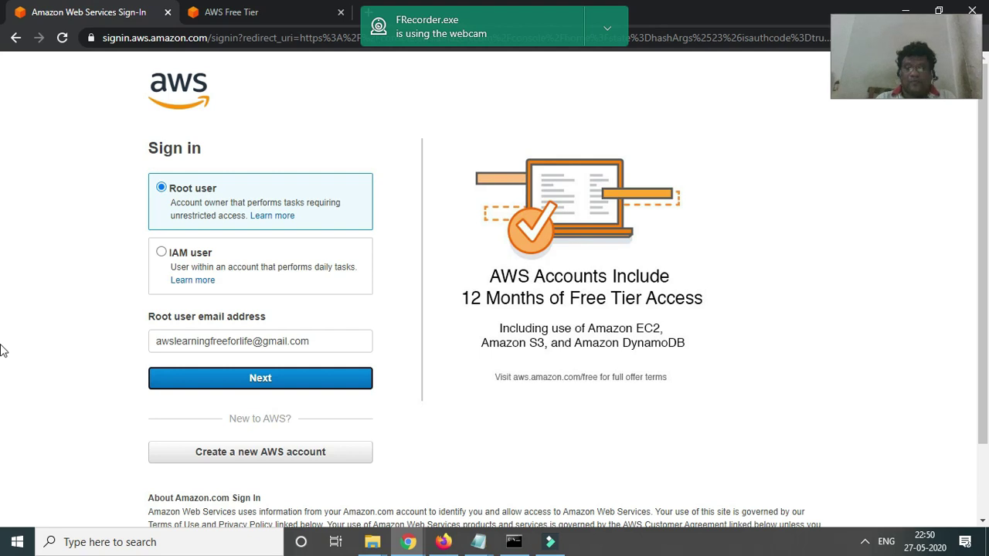
key("Return")
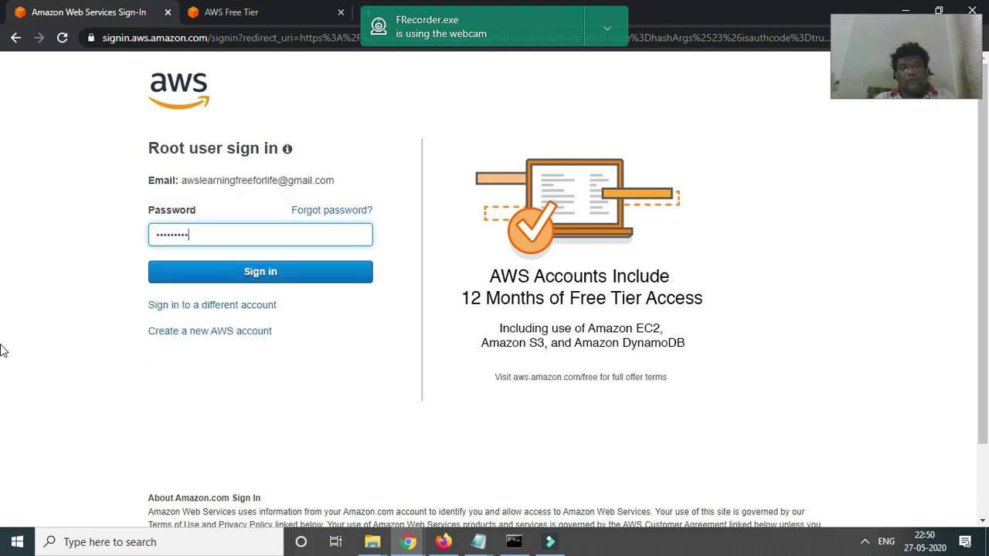
type("1")
key("Return")
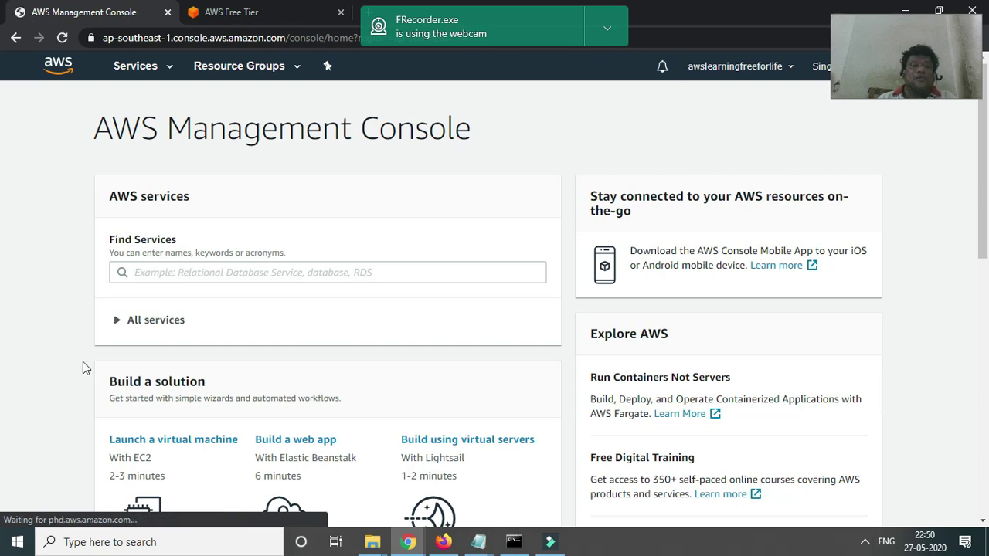
- Open the launch wizard for an EC2 virtual machine, and leave it for the EC2 dashboard
left_click(154, 440)
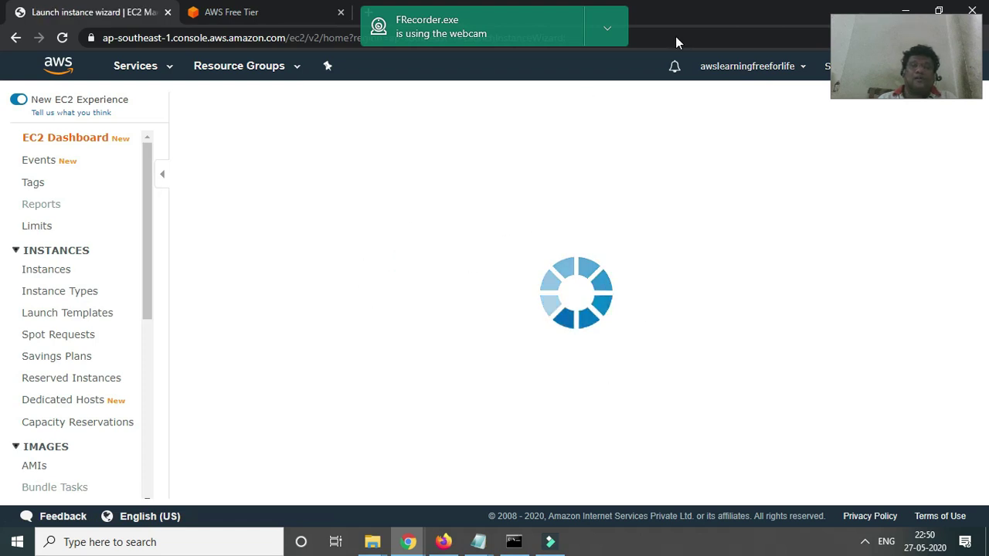
key("ctrl+a")
left_click(415, 213)
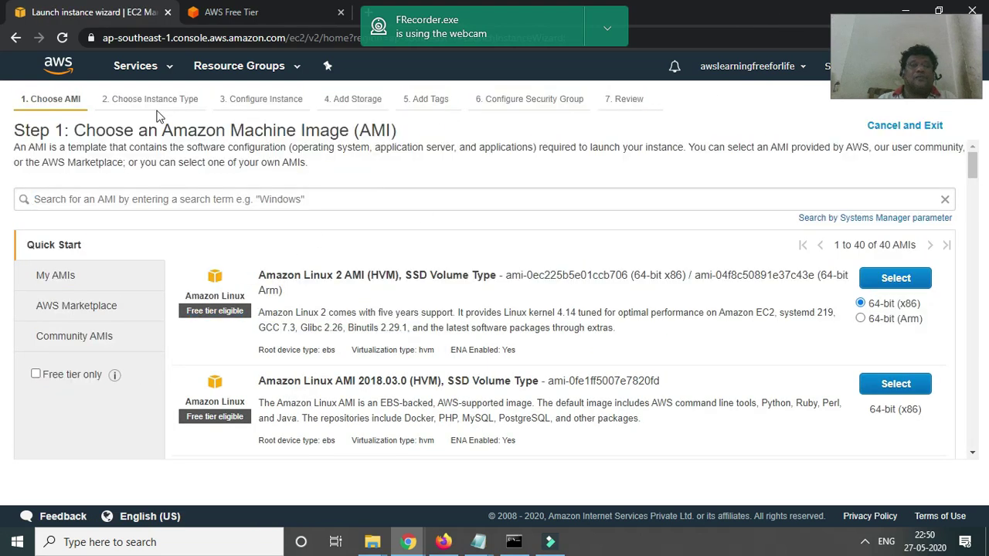
left_click(137, 69)
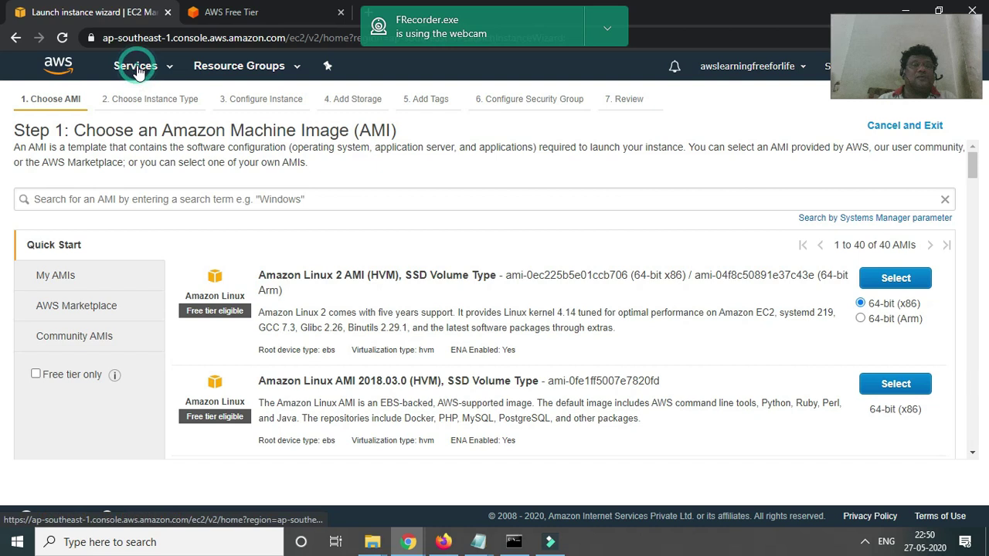
left_click(44, 136)
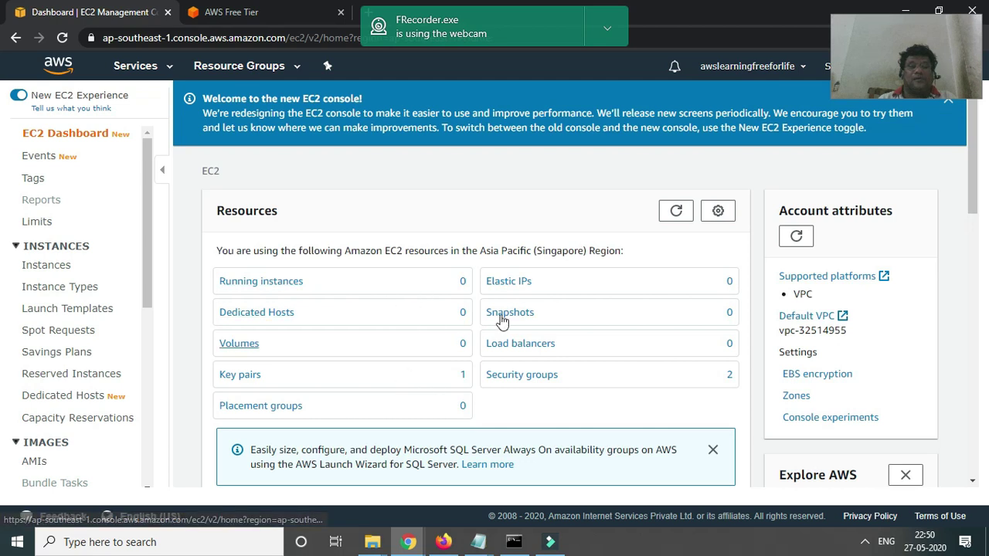
double_click(737, 15)
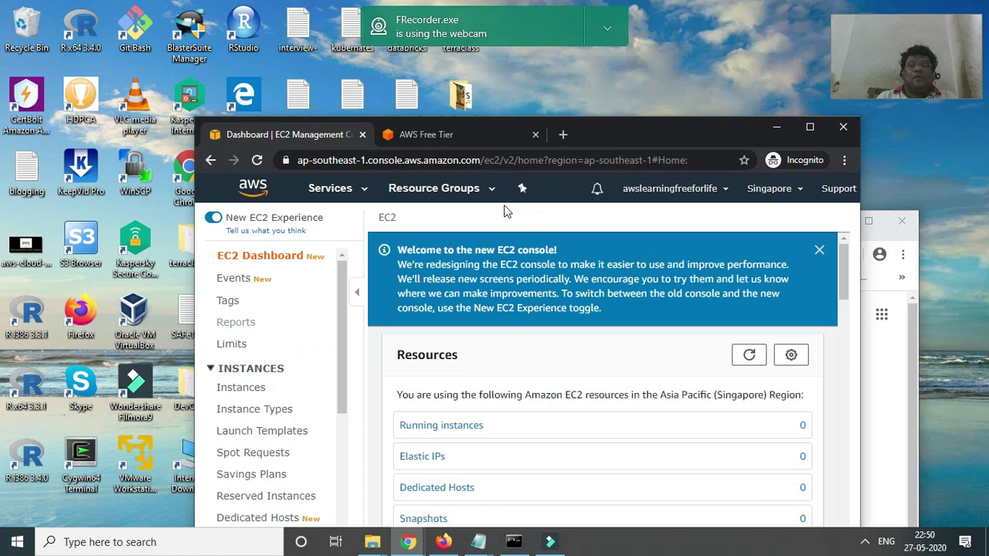
left_click(810, 130)
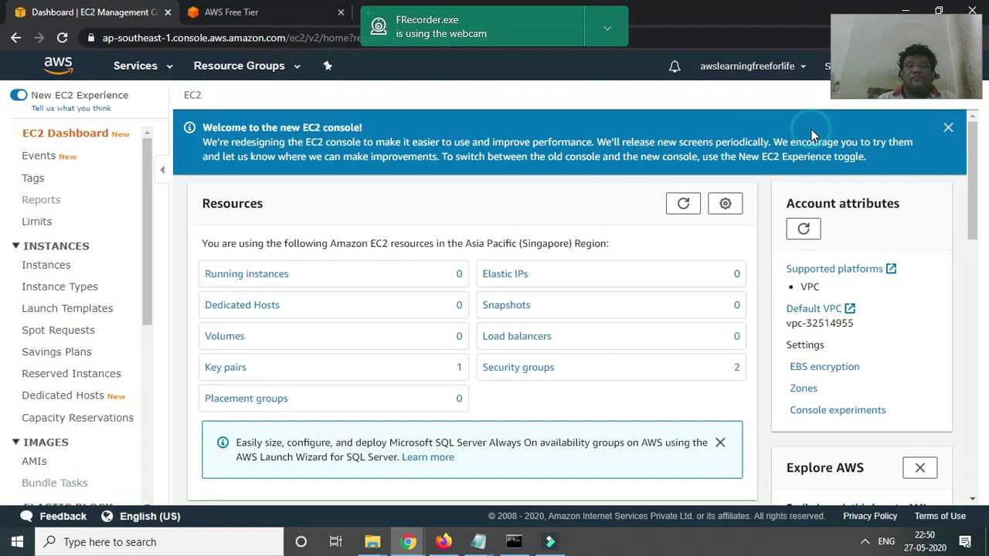
left_click_drag(895, 17, 889, 340)
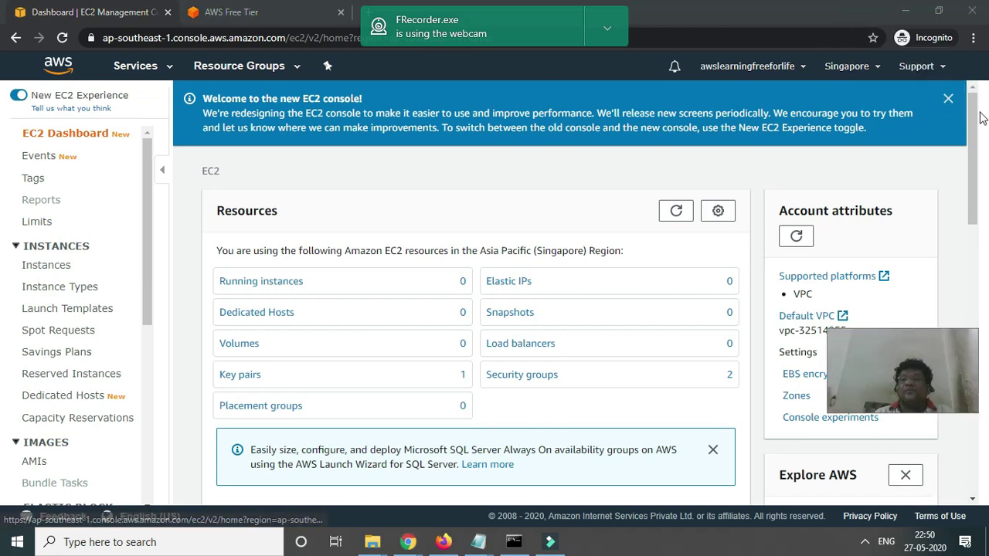
- Dismiss the EC2 console welcome banner and look through the list of available AWS regions
left_click(948, 100)
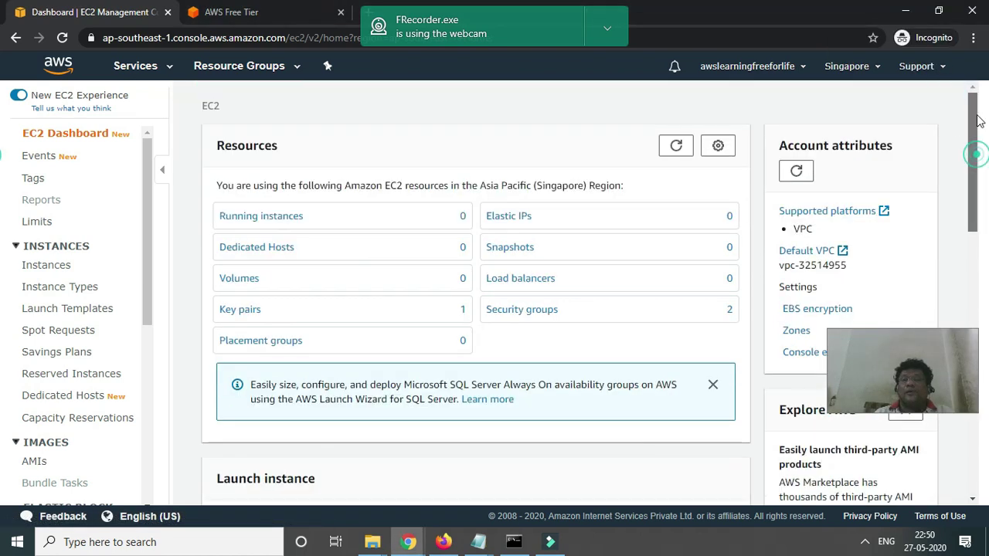
left_click(853, 68)
scroll(770, 212, "down", 2)
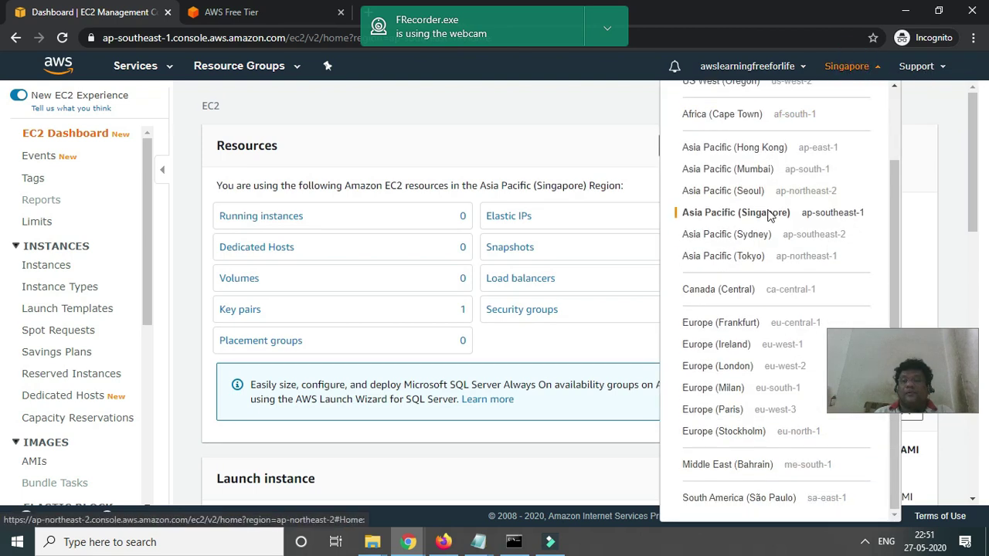
- Sign out of the current AWS account and close the incognito window
left_click(776, 68)
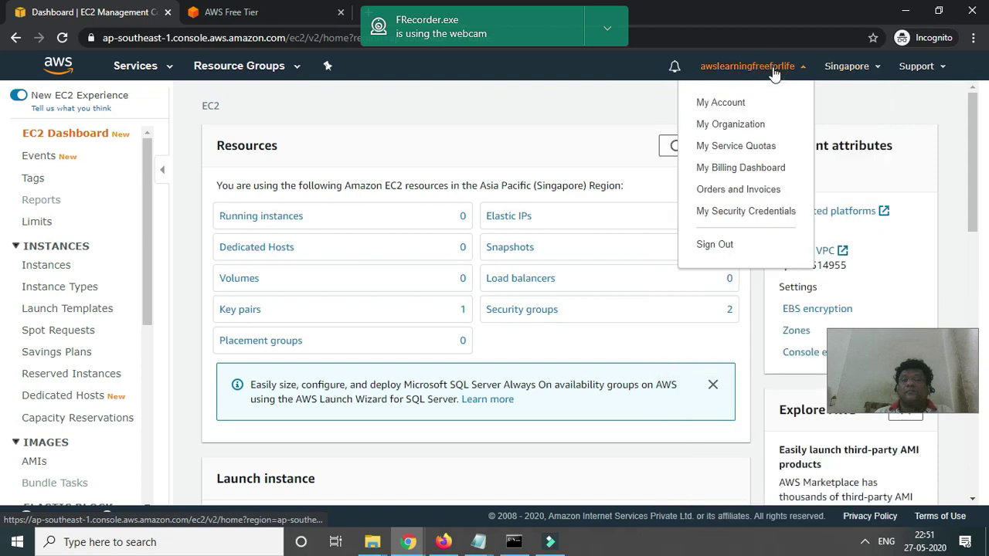
left_click(715, 245)
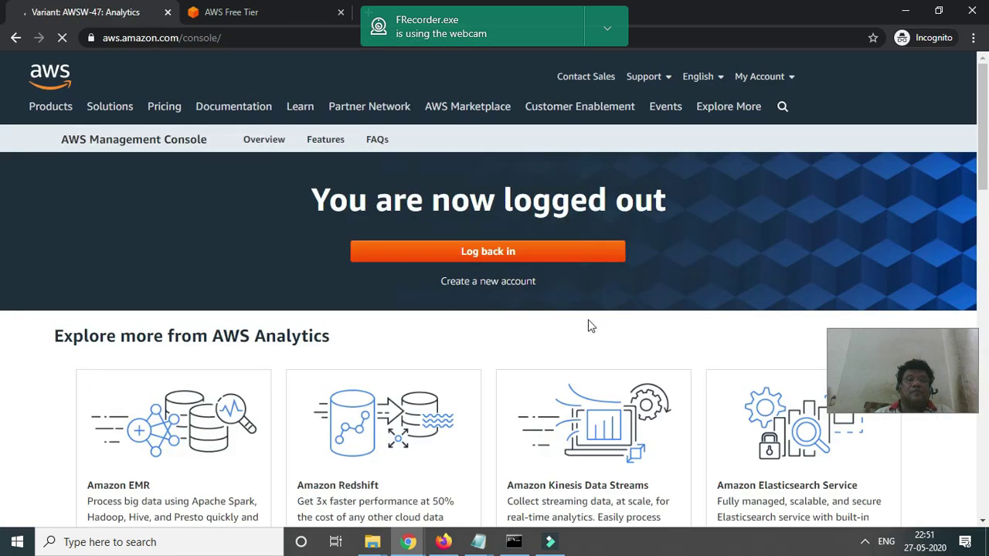
left_click(978, 13)
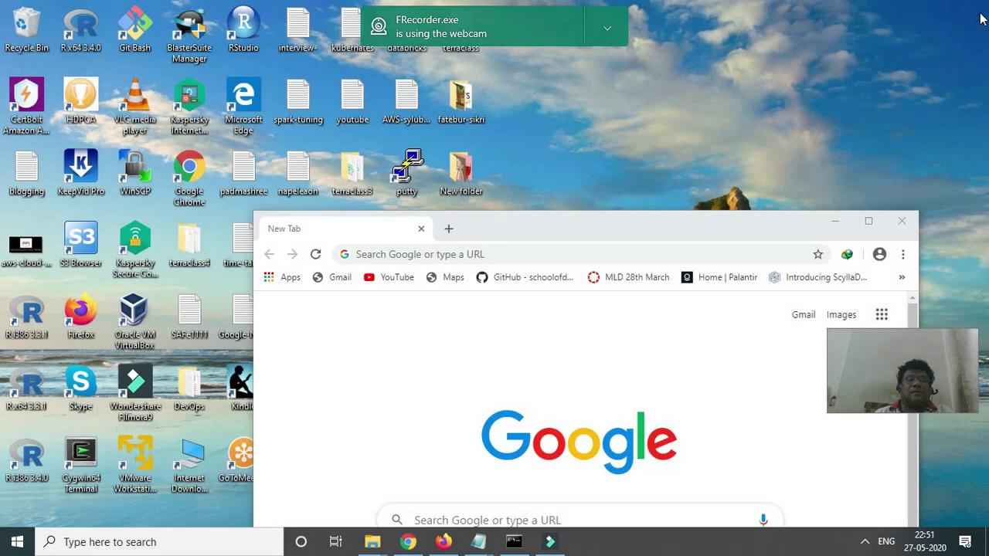
- Maximize the regular Chrome window and load aws.amazon.com in it
left_click(868, 221)
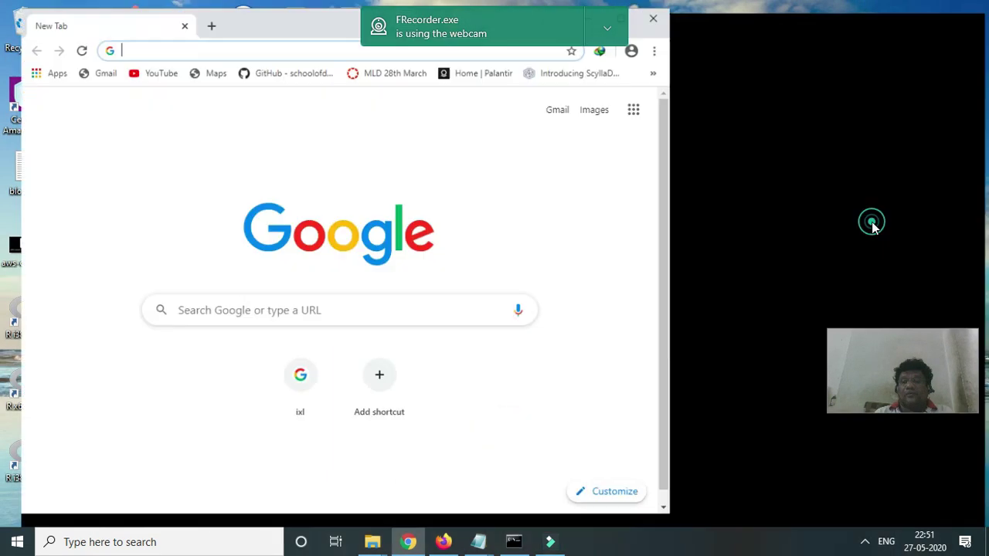
type("aws")
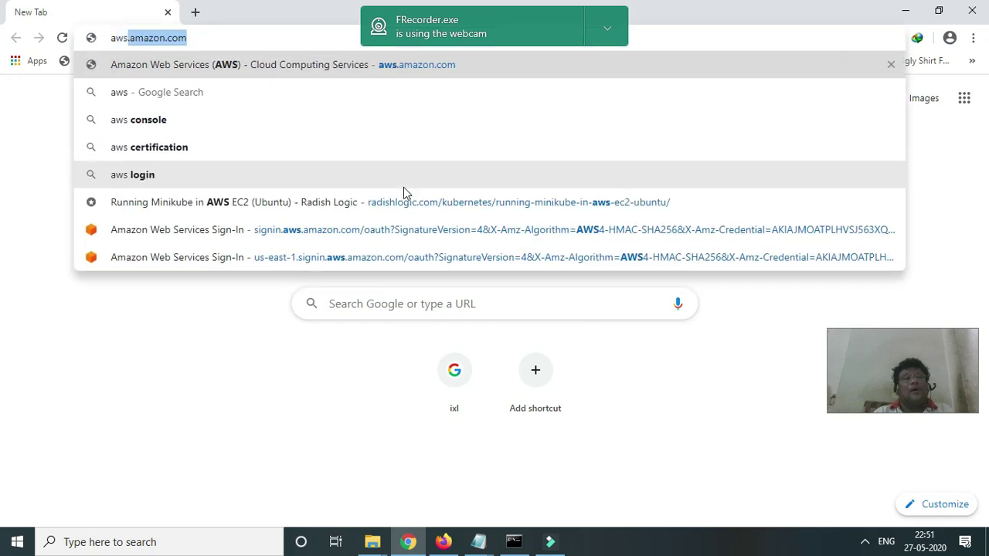
key("Return")
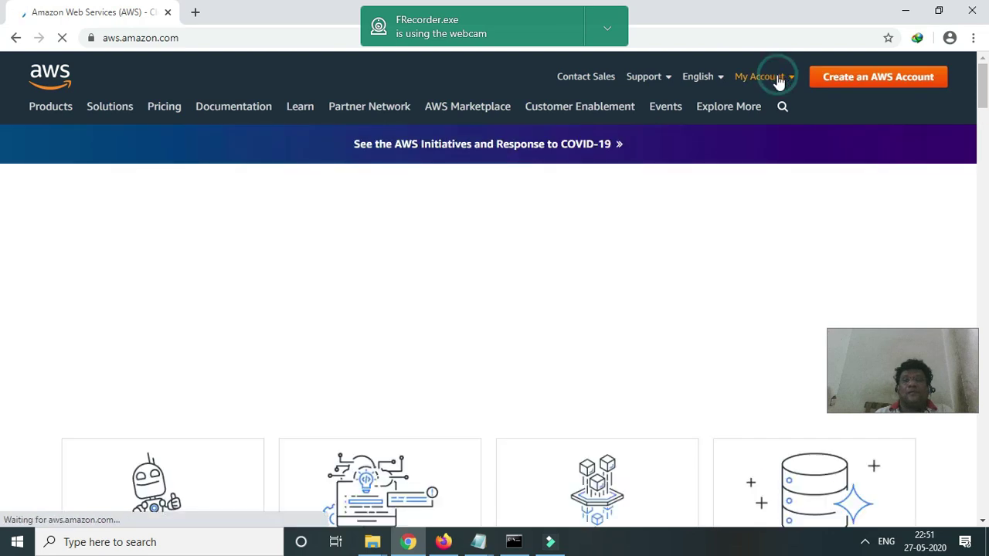
- Open the AWS Management Console sign-in page and sign in as root user with the prefilled email and the account password
left_click(776, 77)
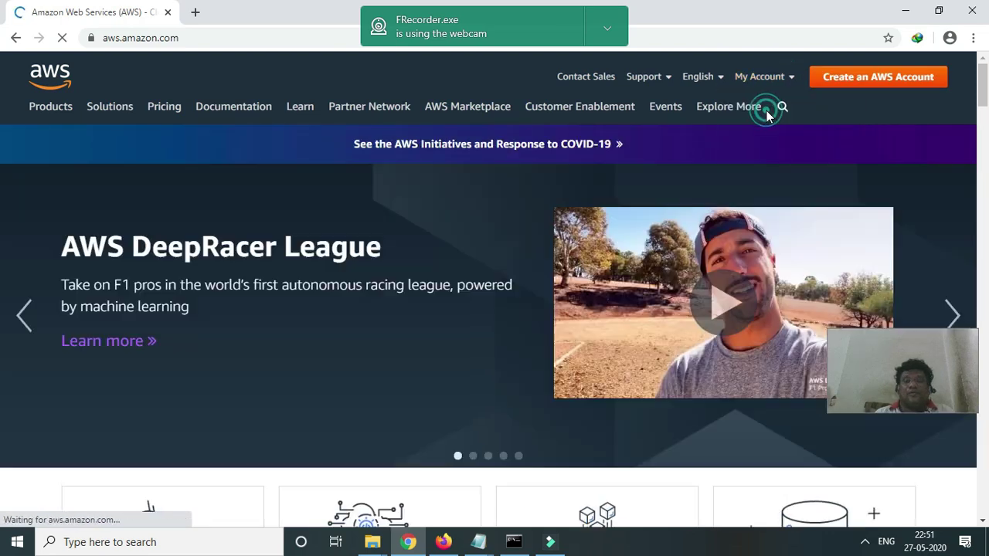
left_click(767, 78)
left_click(765, 108)
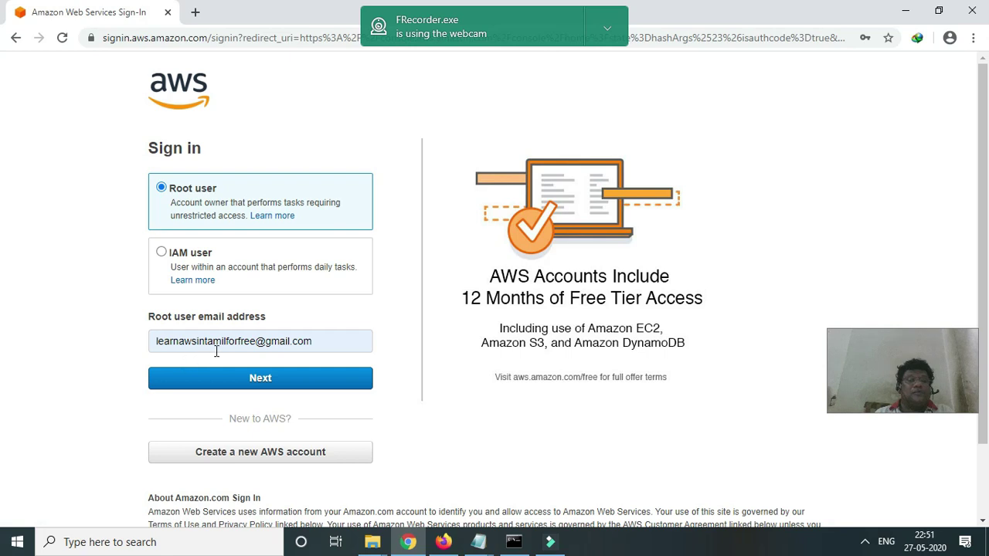
left_click(253, 377)
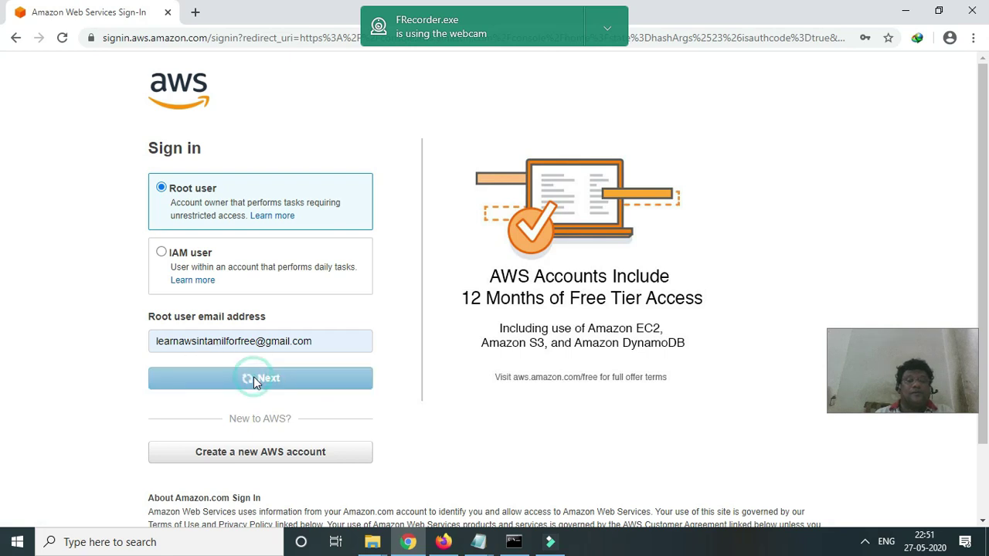
type("••••••••••")
key("Return")
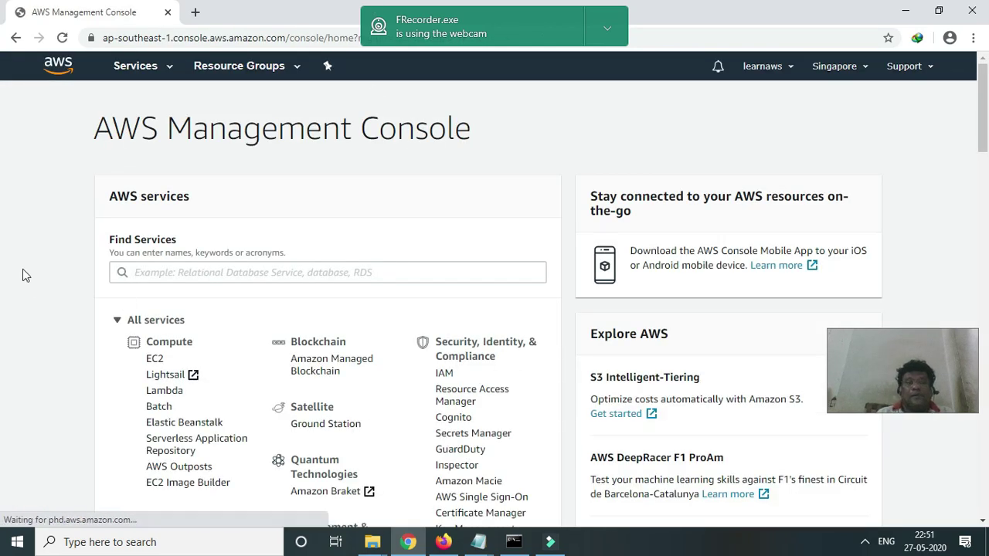
- Start the launch wizard from the EC2 running instances list and choose the Amazon Linux 2 AMI (HVM), 64-bit (x86)
left_click(152, 360)
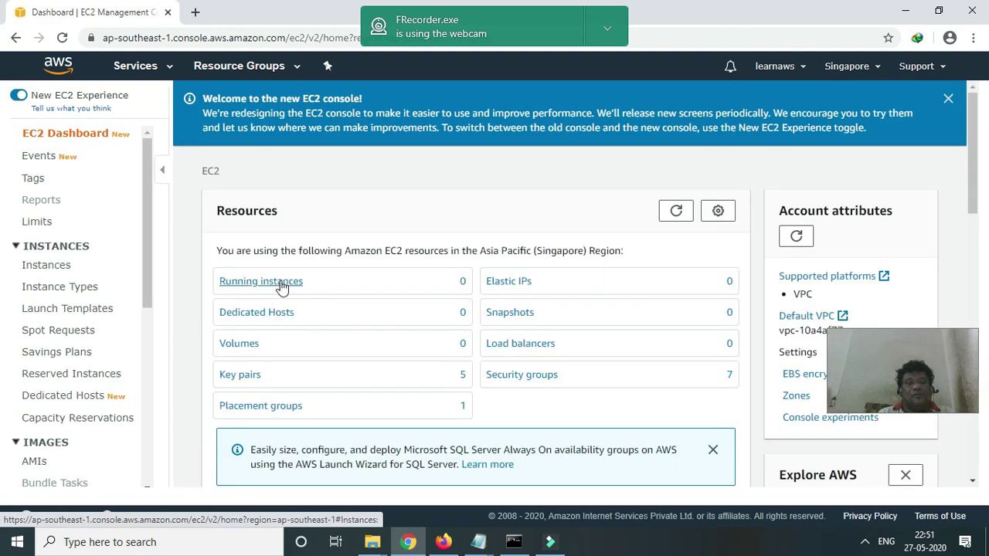
left_click(282, 288)
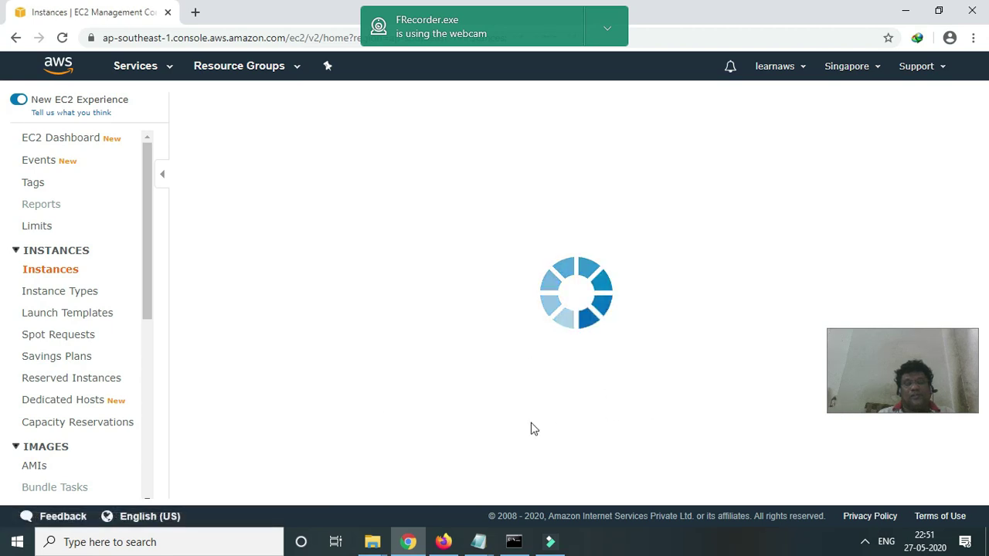
left_click(607, 259)
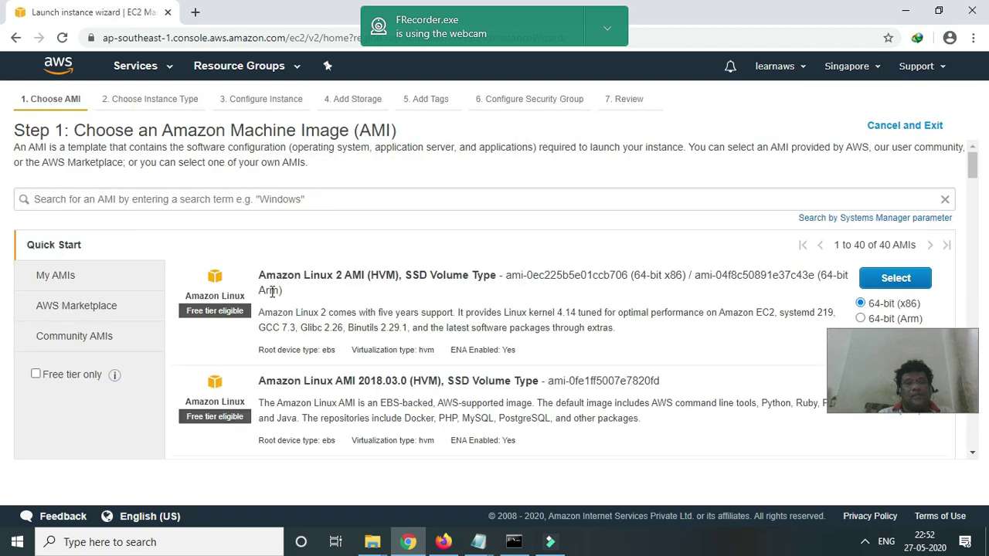
left_click(894, 278)
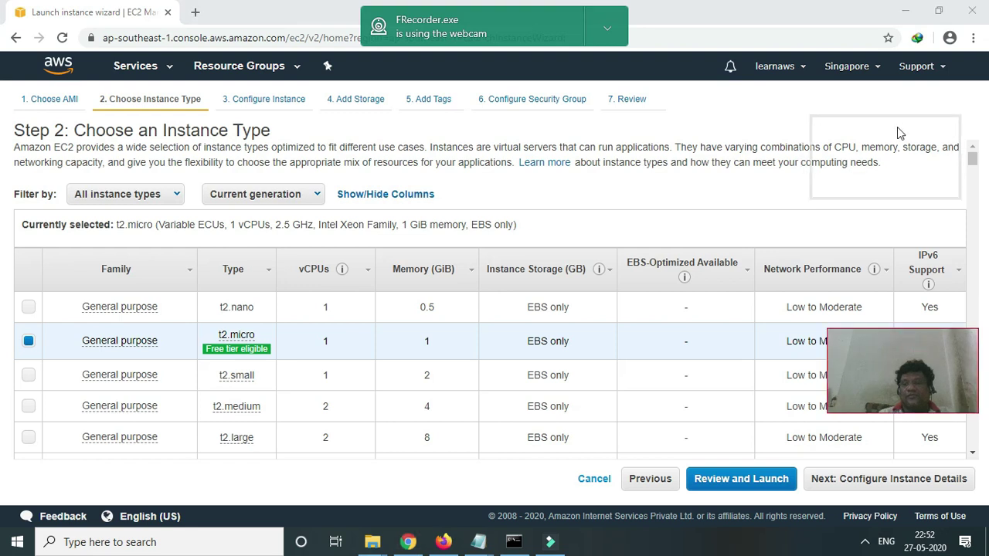
- Keep the t2.micro instance type, set the number of instances to 25 and accept the default storage
left_click(931, 483)
double_click(263, 188)
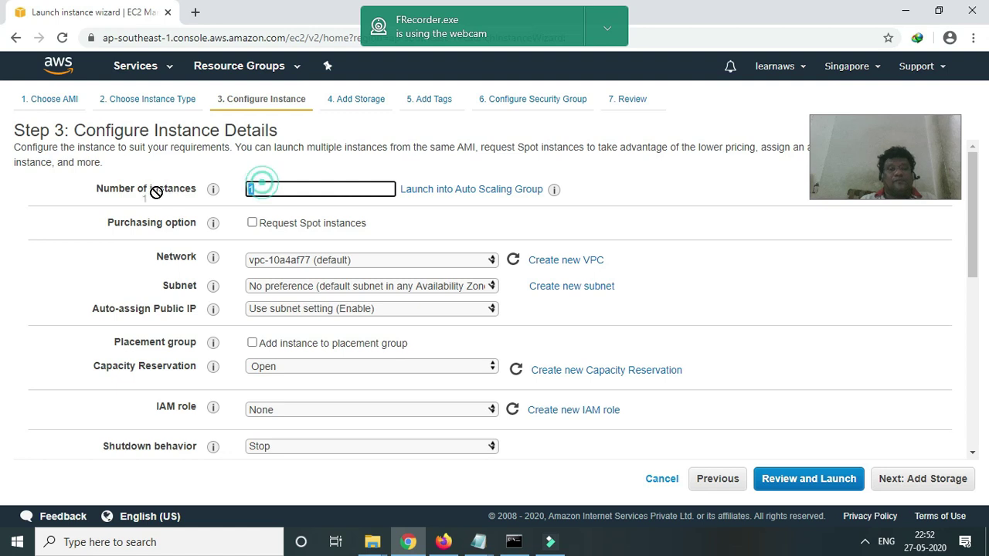
type("25")
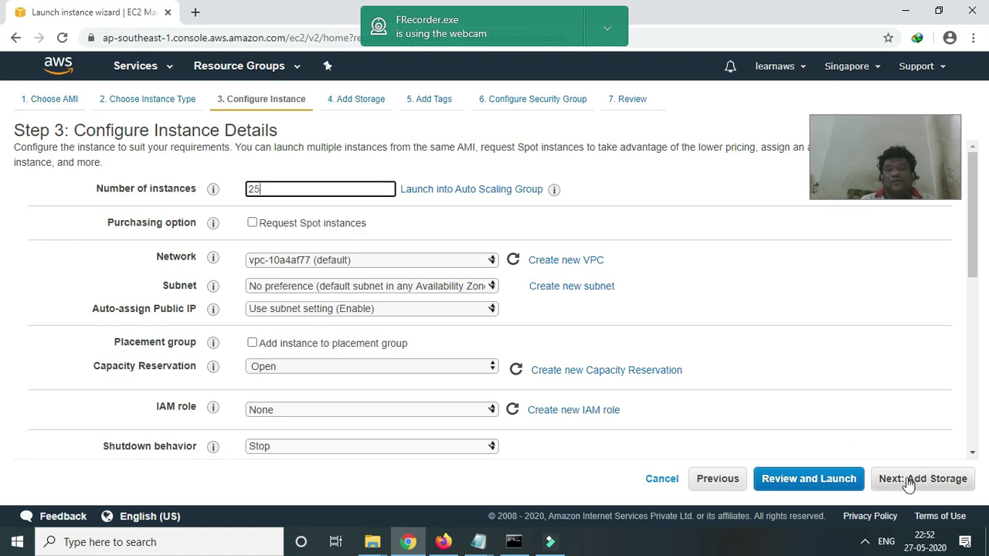
left_click(916, 480)
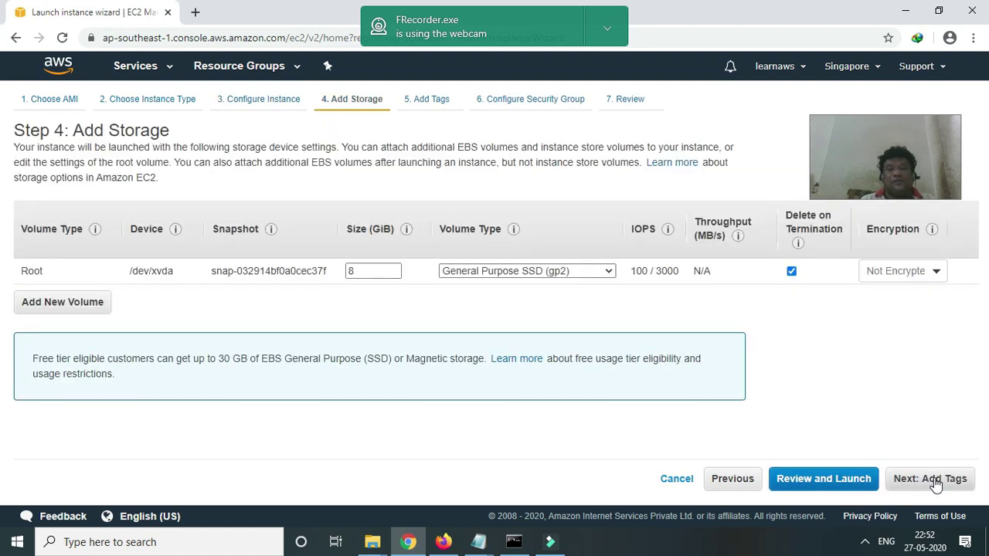
left_click(935, 485)
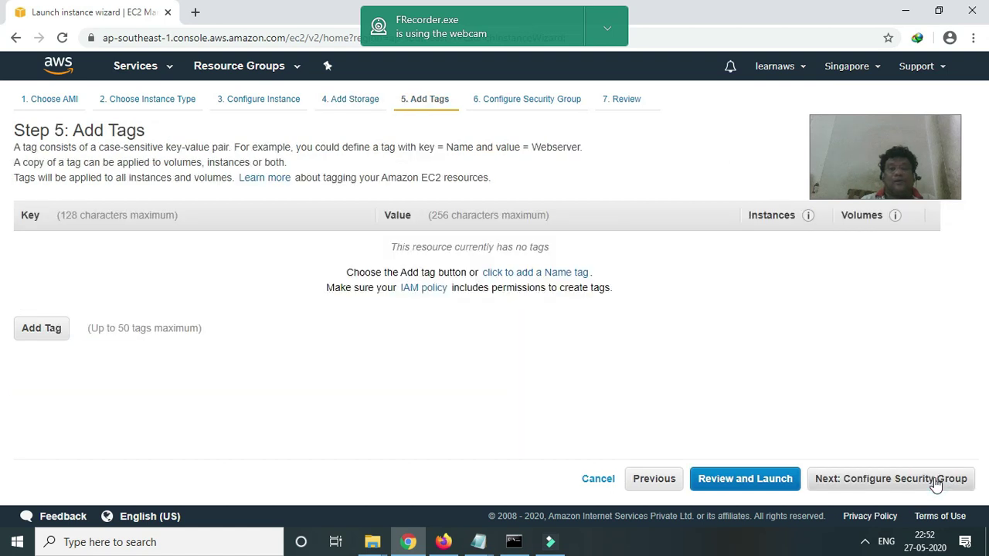
- Add a tag with the key name and the value server to the instances and volumes
left_click(42, 330)
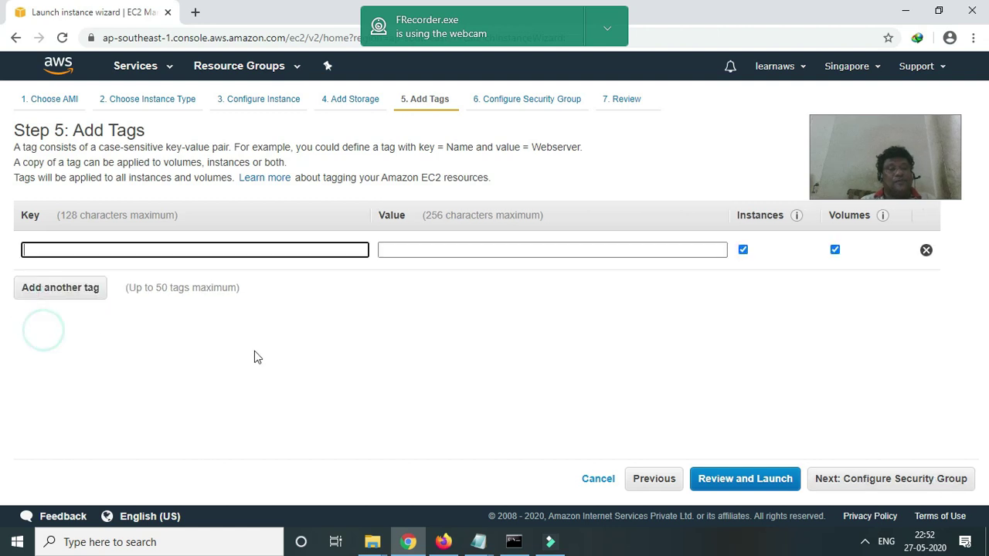
type("name")
key("Tab")
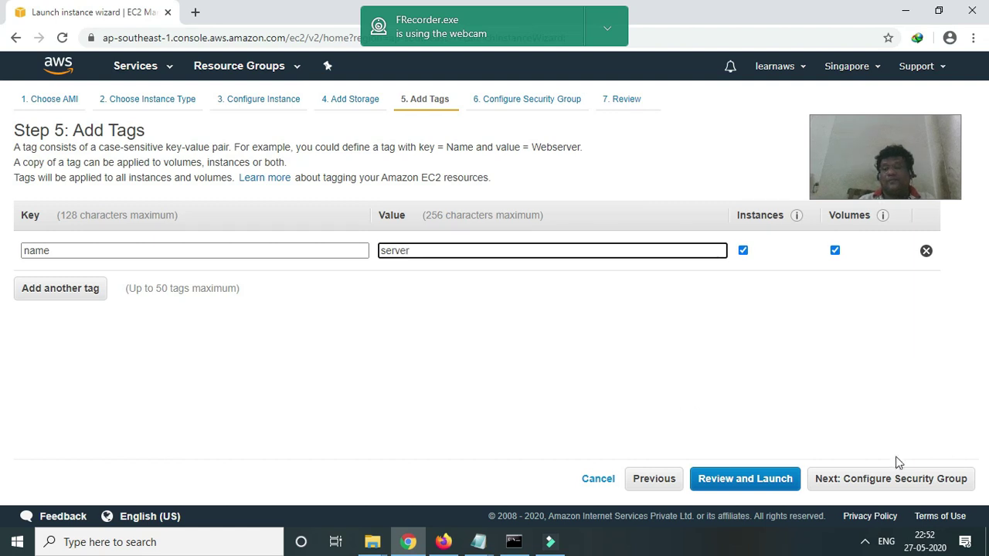
left_click(926, 483)
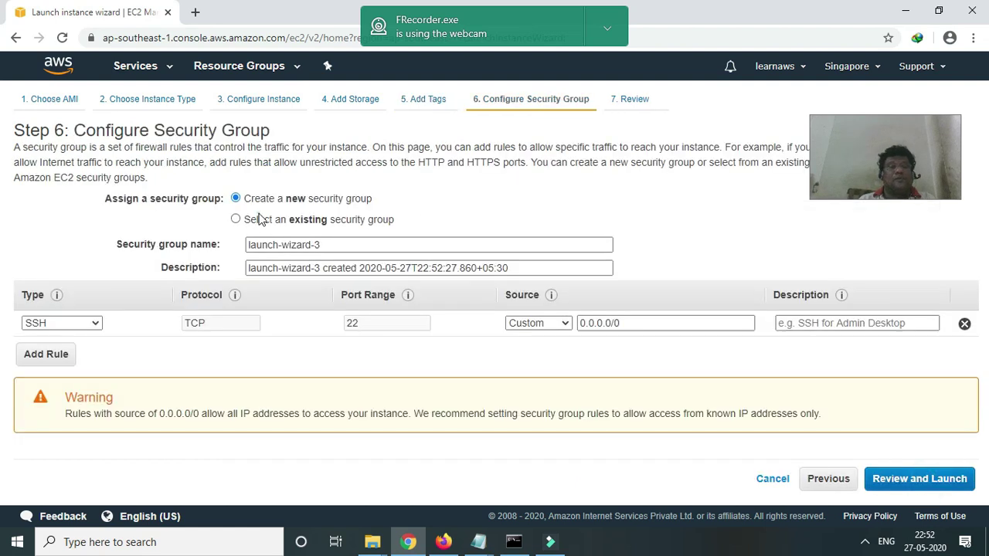
- Assign the existing security group linux to the instances and proceed to the launch review
left_click(323, 224)
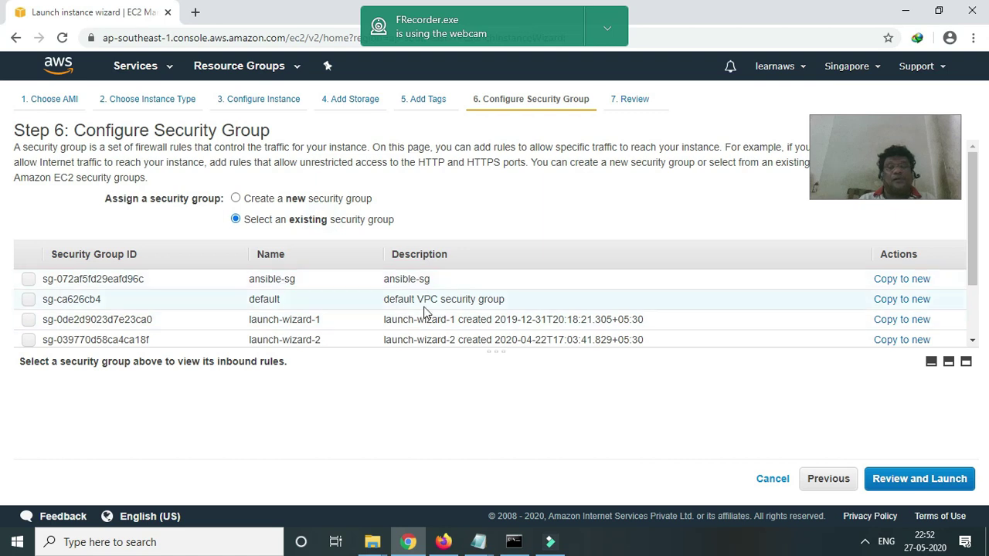
scroll(424, 312, "down", 1)
left_click(394, 288)
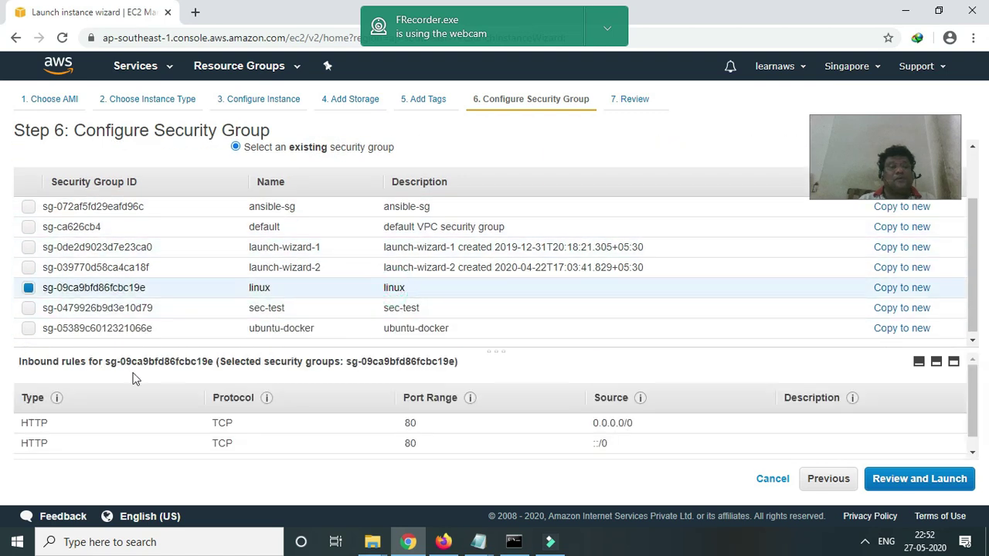
left_click(949, 482)
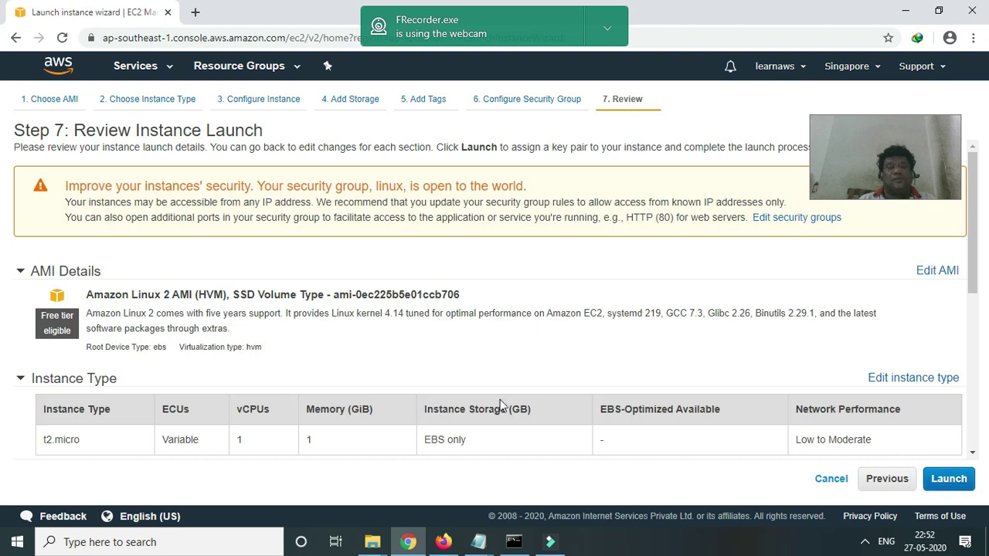
- Launch the instances with the existing key pair aws-free-class, acknowledging access to its private key file
left_click(937, 483)
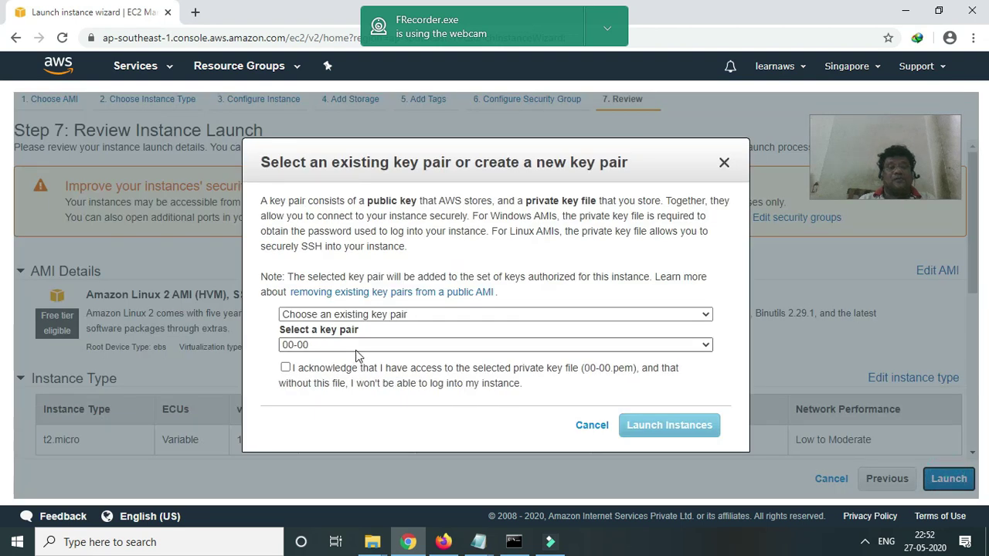
left_click(346, 347)
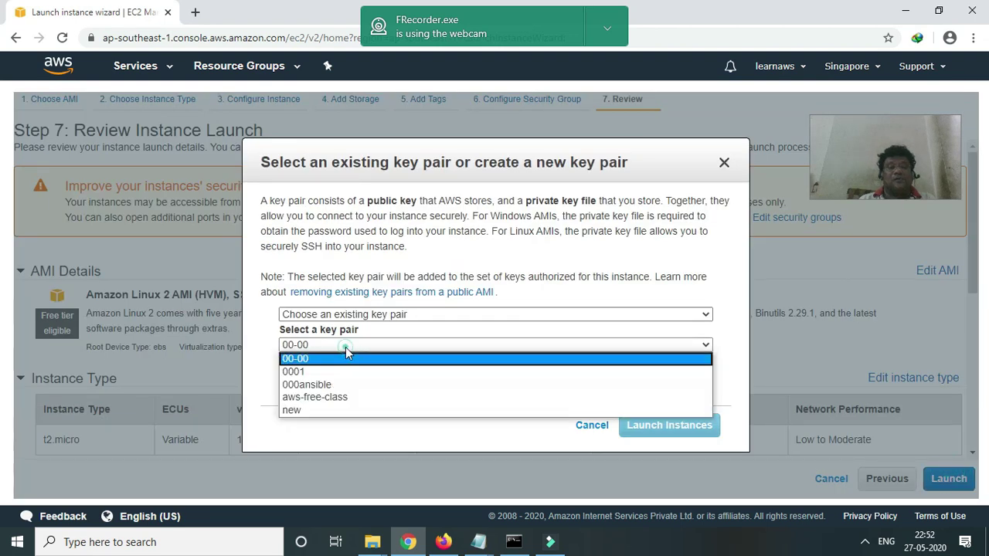
left_click(346, 398)
left_click(286, 368)
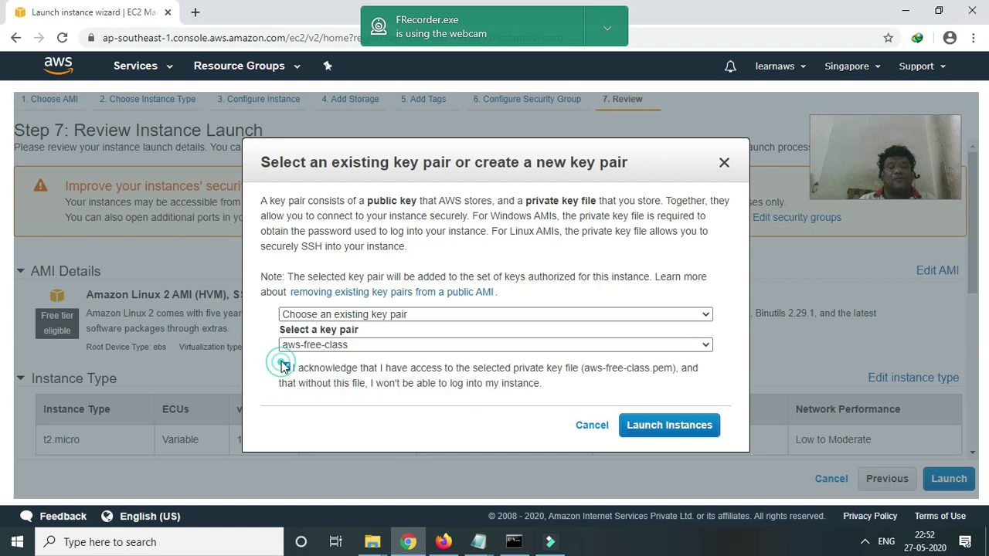
left_click(692, 429)
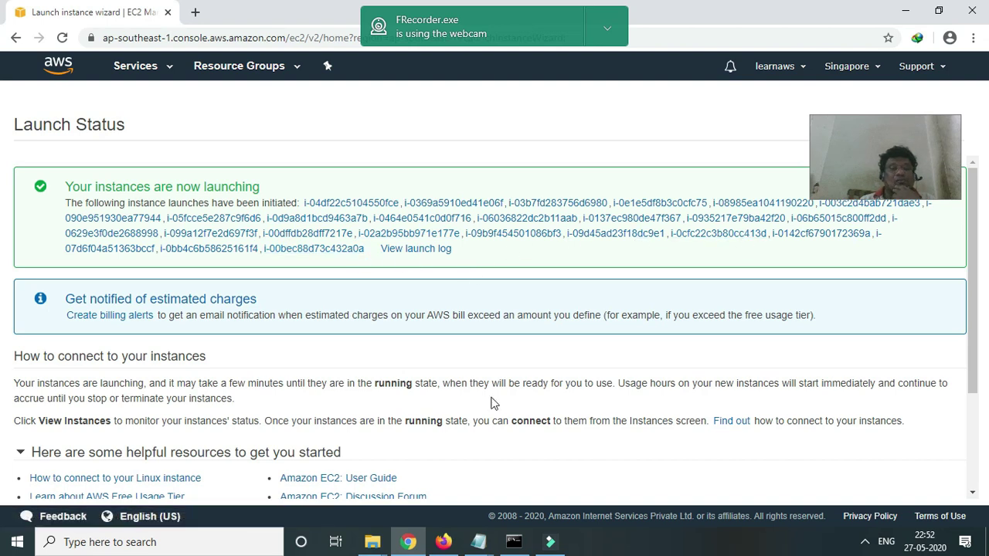
- Review the launch status page and open the list of EC2 instances
scroll(495, 403, "down", 1)
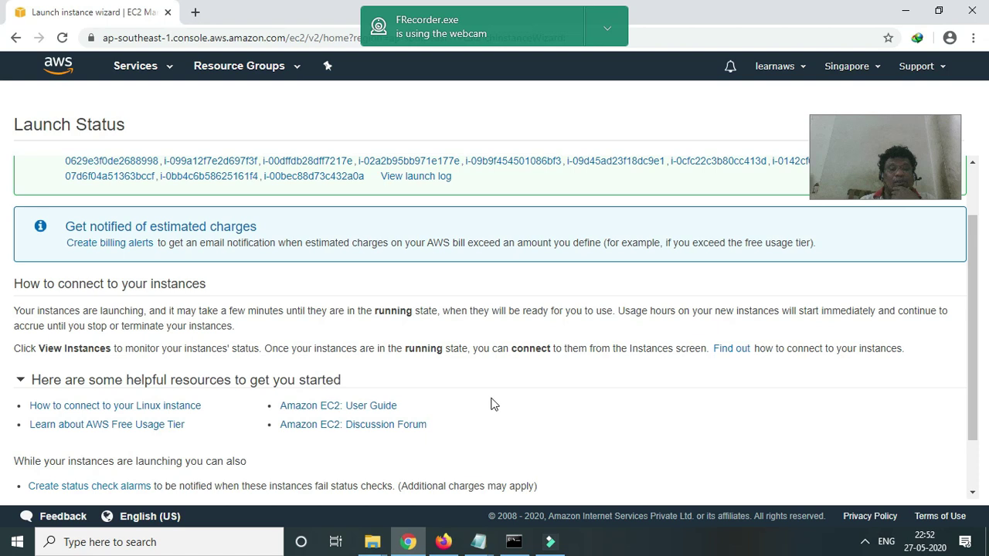
scroll(495, 403, "down", 1)
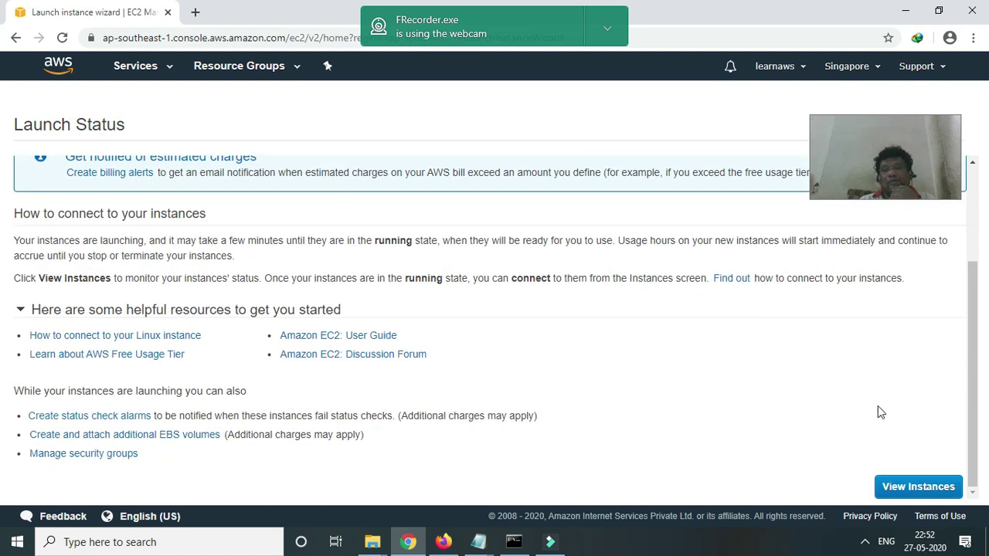
scroll(716, 374, "up", 2)
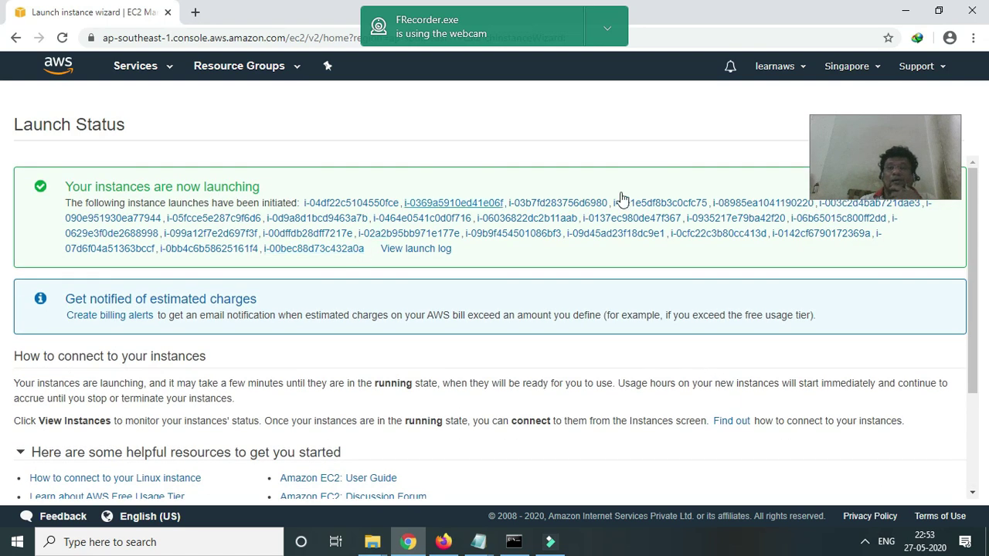
scroll(834, 325, "down", 2)
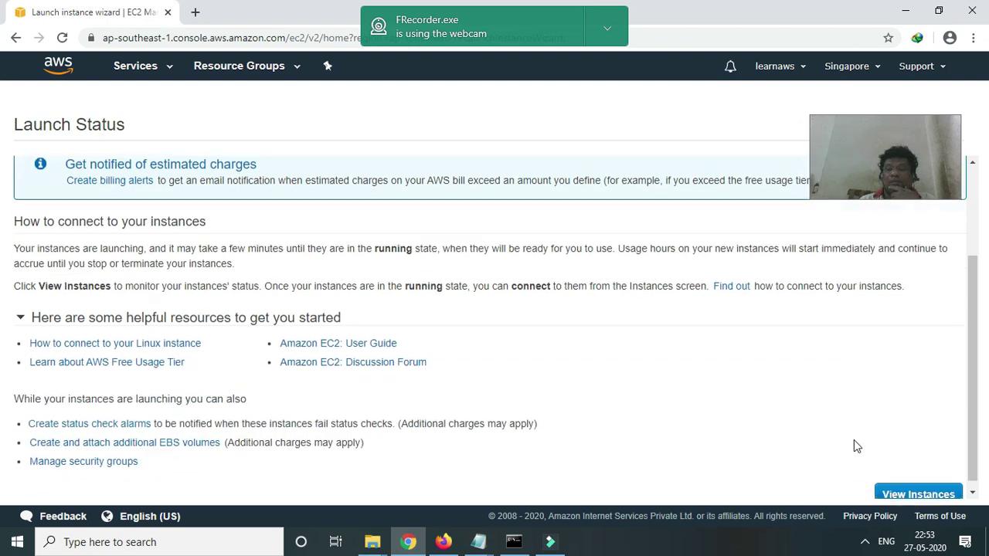
left_click(916, 487)
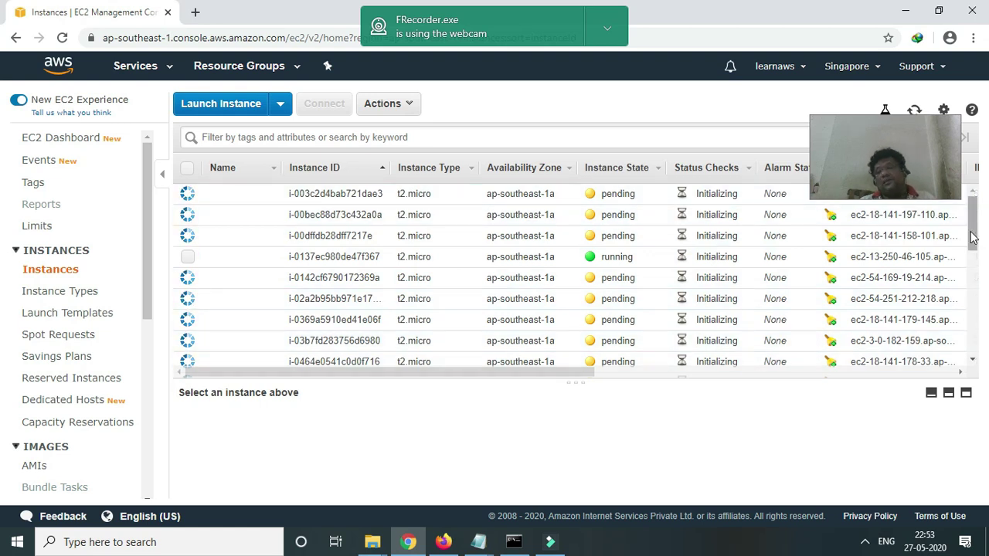
- Examine the states of the launched instances in the list and the description details of the first instance
scroll(541, 278, "down", 5)
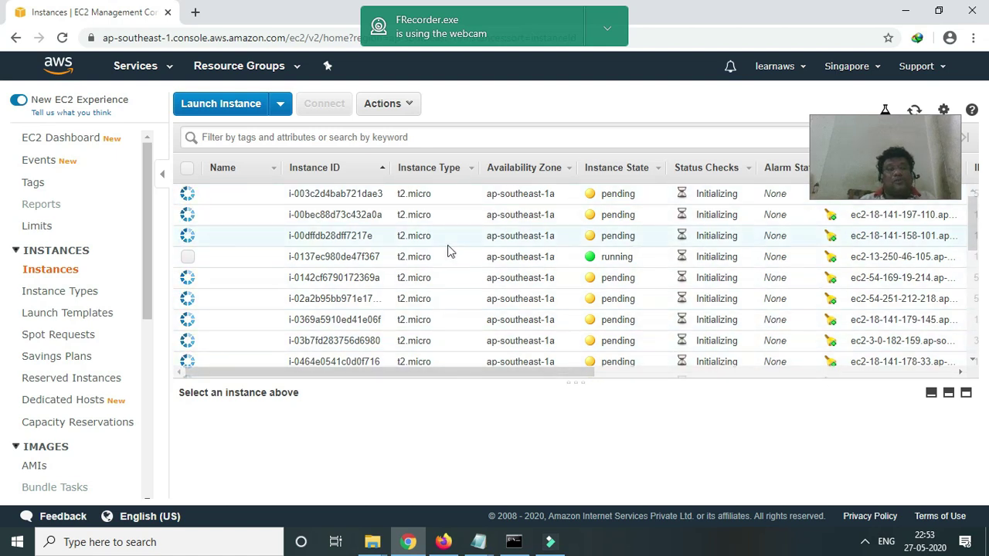
scroll(448, 247, "down", 5)
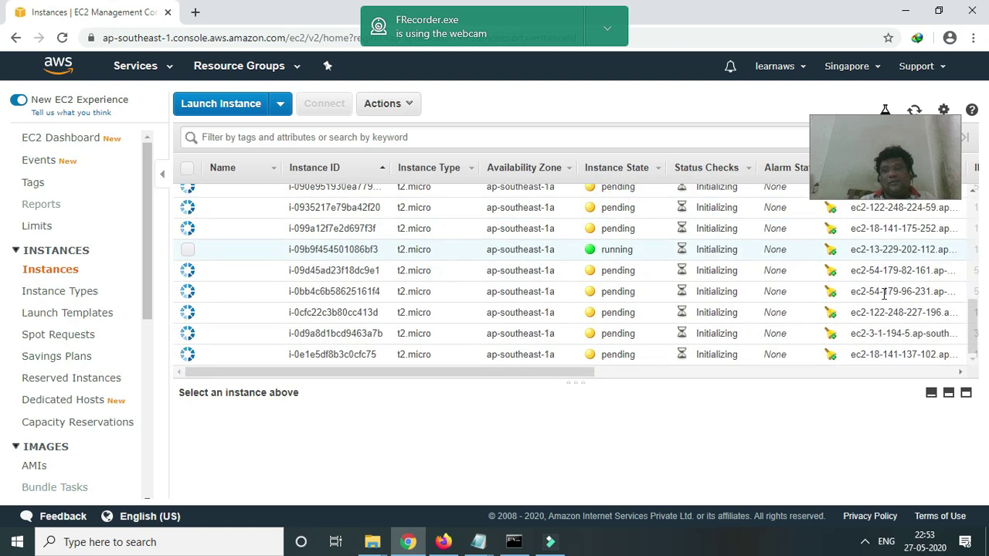
scroll(885, 293, "up", 5)
mouse_move(860, 130)
left_mouse_down()
mouse_move(829, 122)
mouse_move(851, 112)
left_mouse_up()
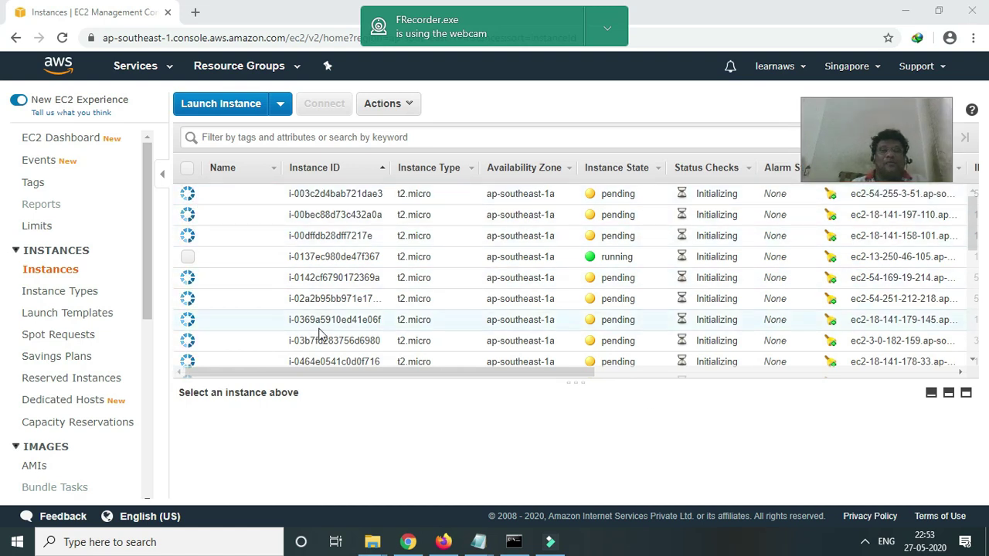
left_click(270, 195)
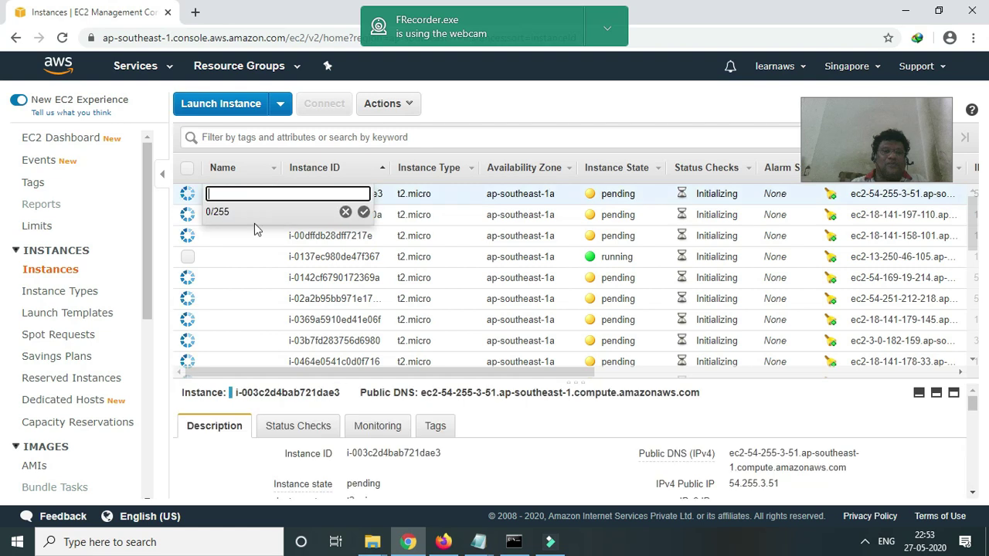
left_click(345, 213)
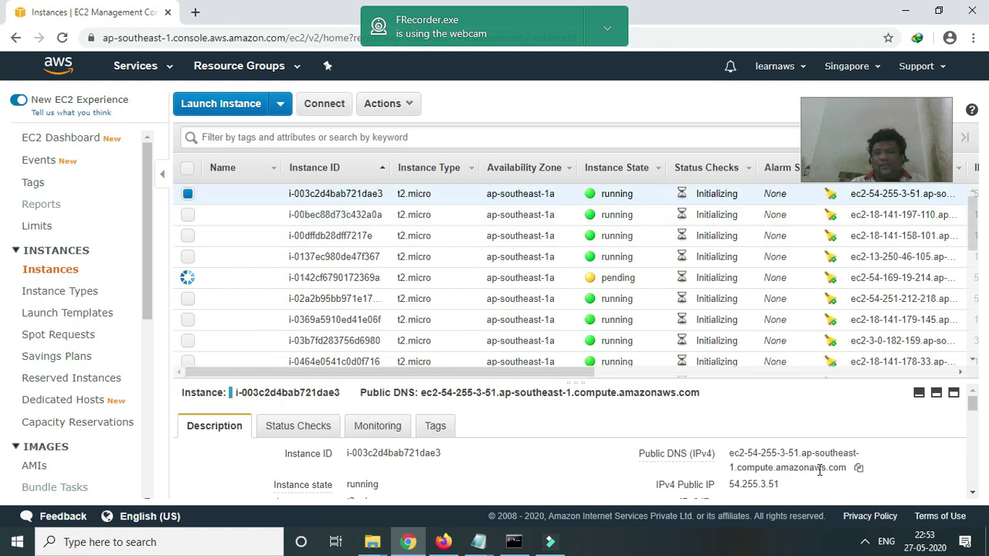
scroll(675, 392, "down", 5)
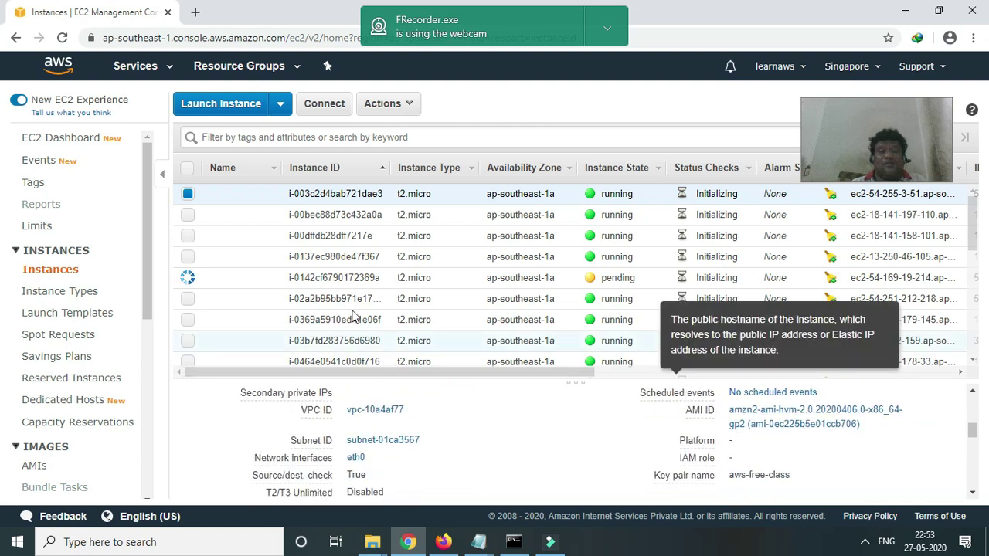
scroll(629, 288, "down", 2)
scroll(629, 288, "up", 2)
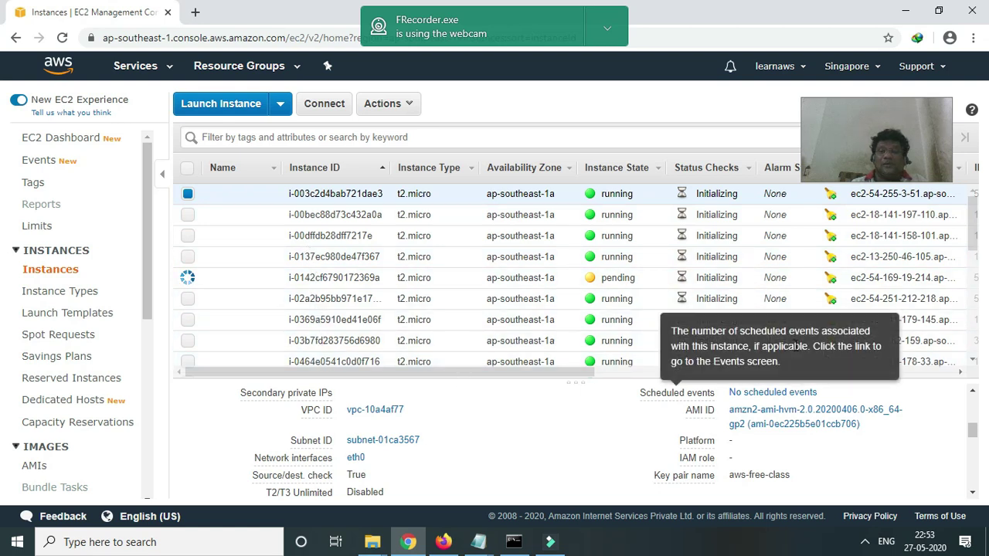
left_click(972, 241)
left_click_drag(973, 244, 987, 459)
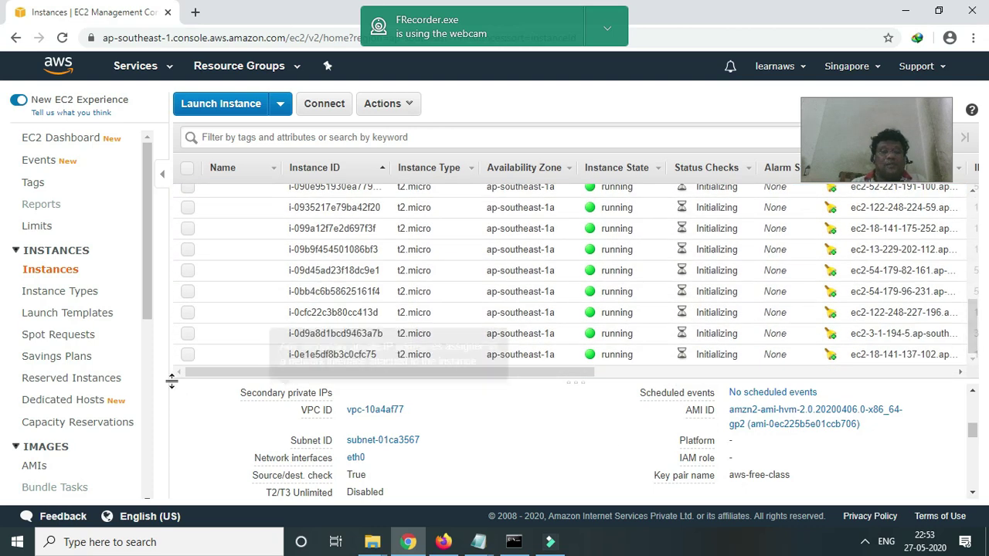
scroll(260, 208, "up", 10)
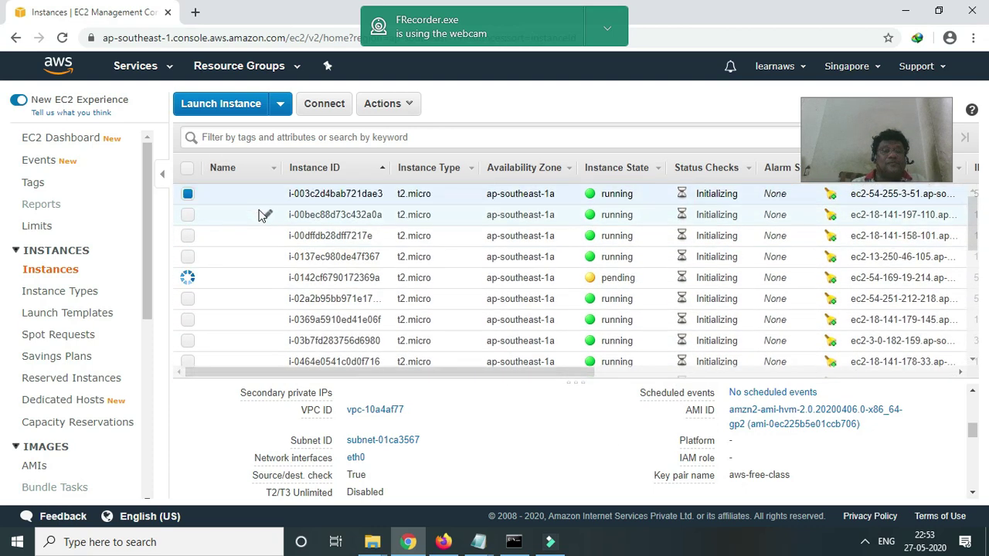
- Select all 25 instances in the list and terminate them
left_click(187, 214)
left_click(188, 238)
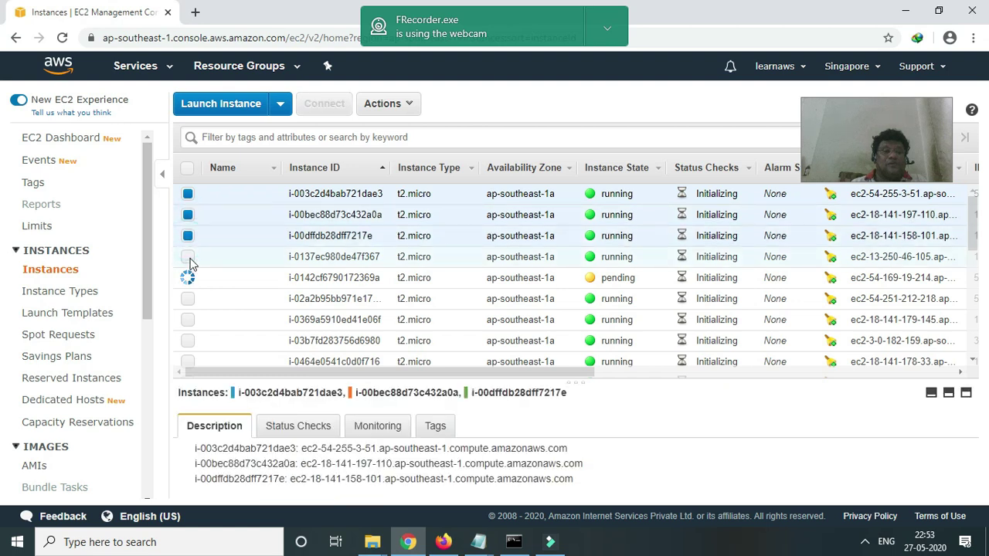
left_click(188, 257)
left_click(188, 282)
left_click(187, 319)
left_click(188, 341)
left_click(188, 362)
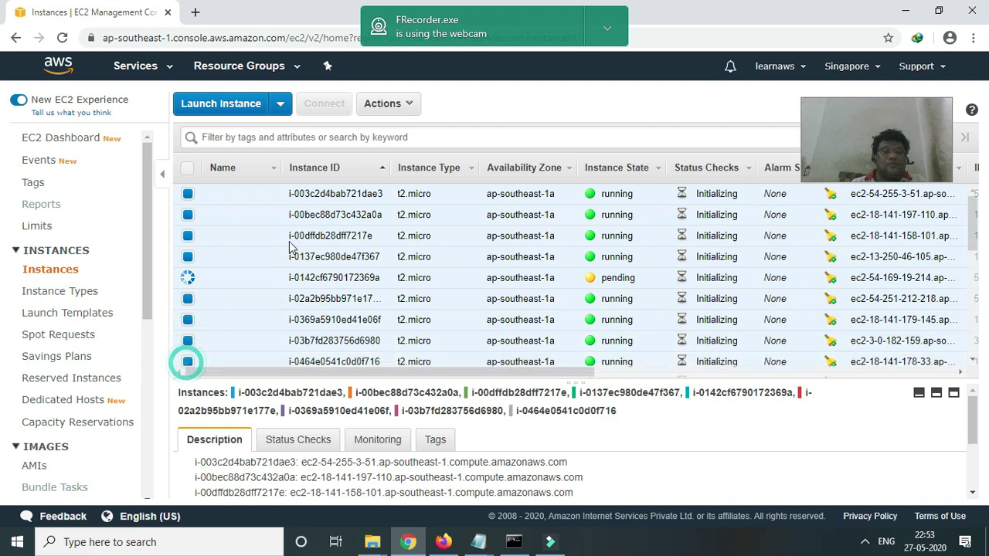
scroll(188, 309, "down", 2)
left_click(188, 238)
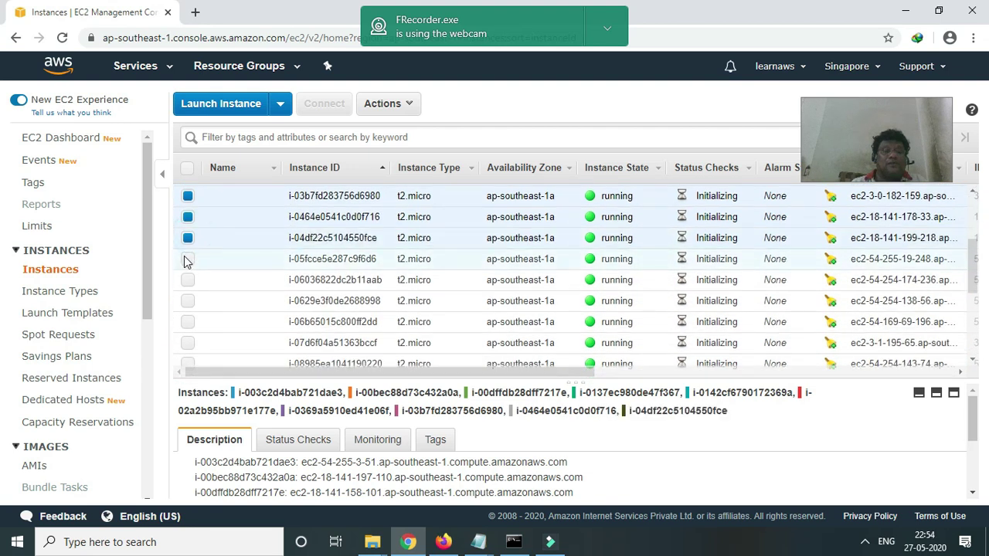
left_click(188, 259)
left_click(188, 279)
left_click(188, 301)
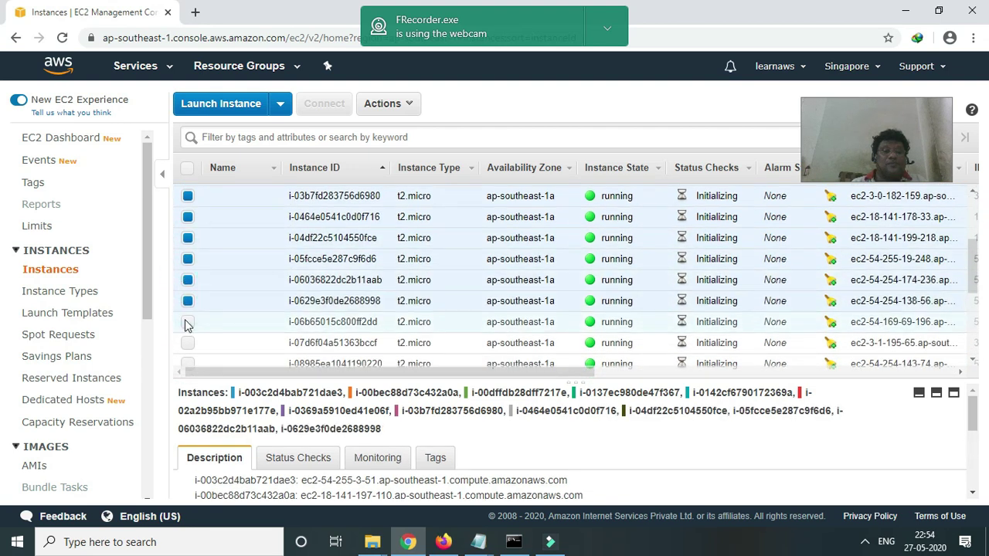
left_click(187, 321)
scroll(231, 278, "down", 1)
left_click(187, 272)
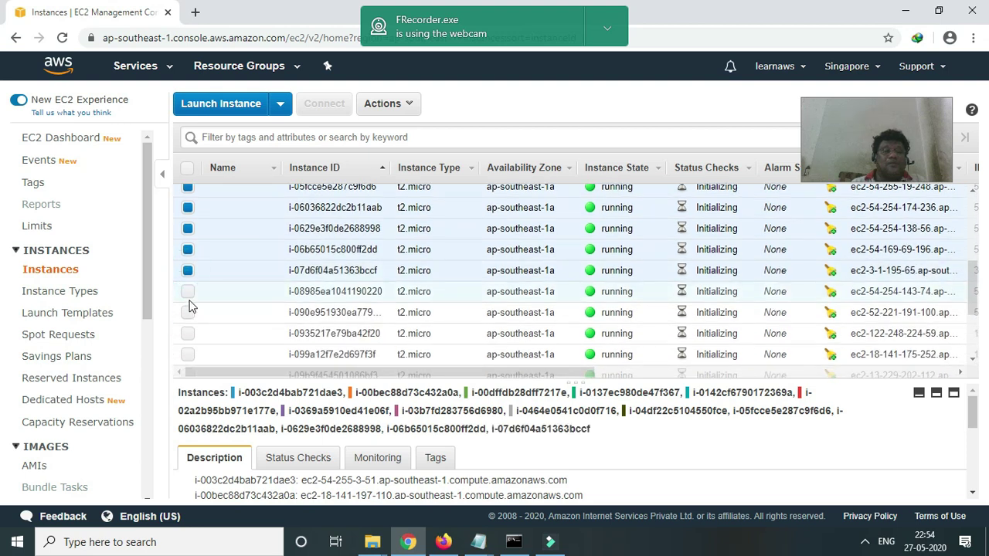
left_click(189, 294)
left_click(187, 312)
left_click(188, 334)
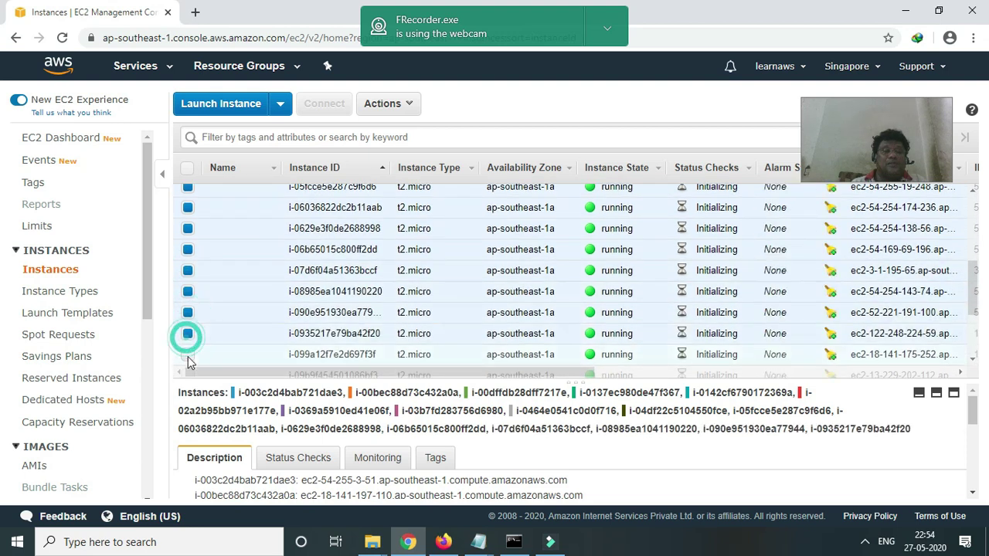
scroll(258, 291, "down", 2)
left_click(192, 250)
left_click(188, 270)
left_click(188, 292)
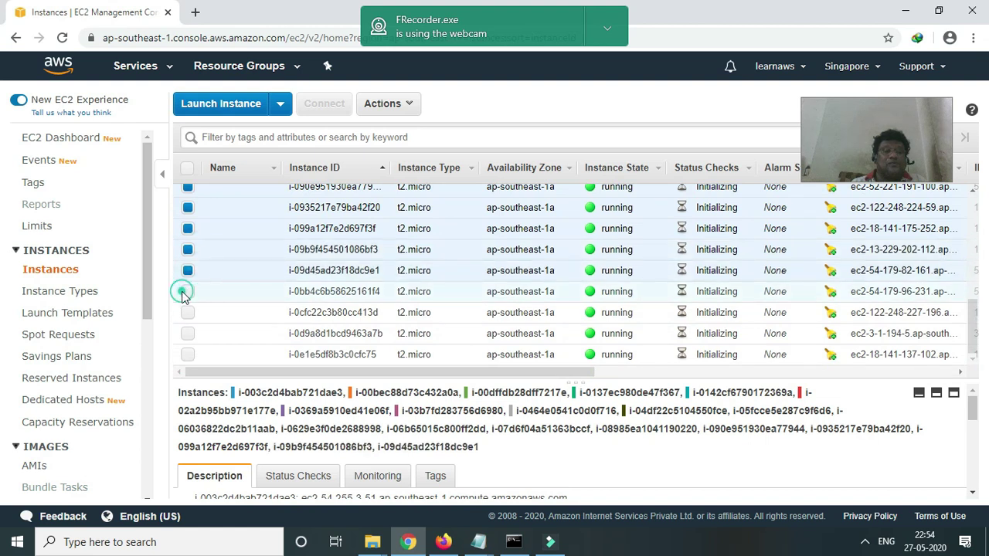
left_click(188, 312)
left_click(188, 333)
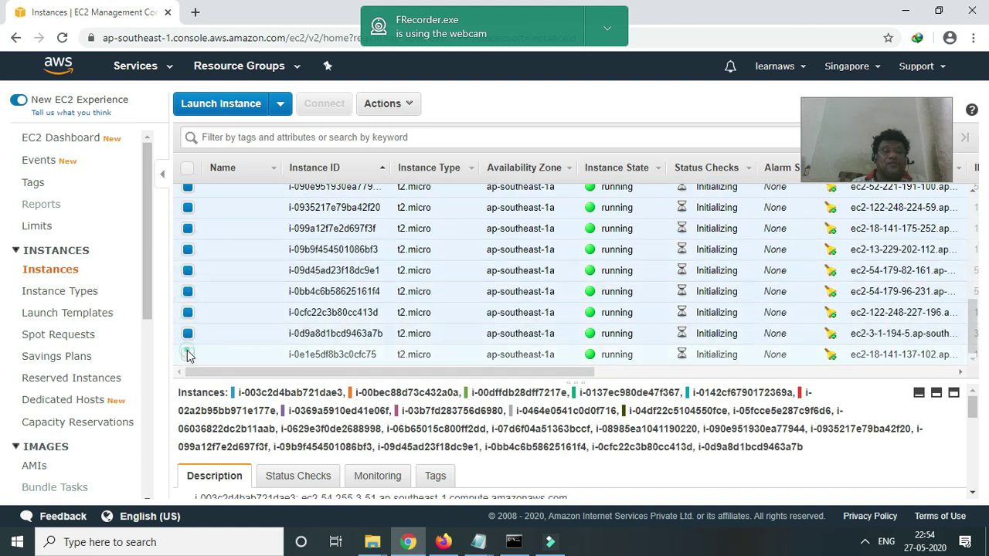
left_click(188, 354)
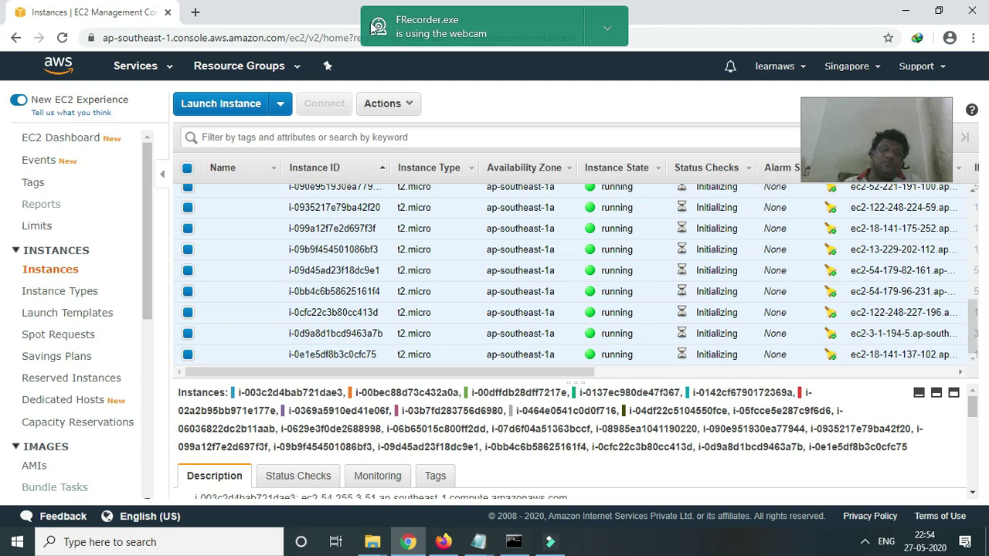
scroll(680, 318, "up", 5)
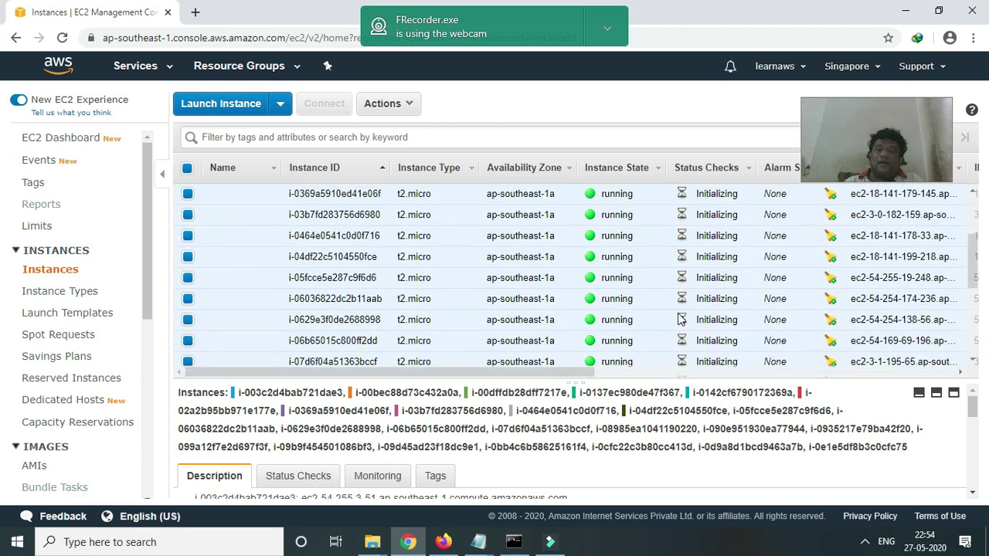
left_click(396, 109)
mouse_move(403, 202)
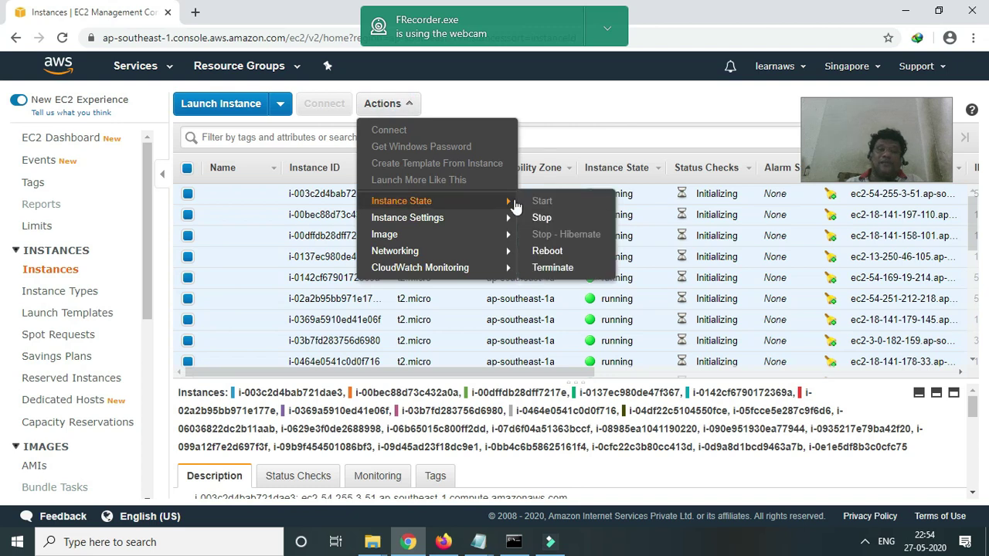
left_click(554, 271)
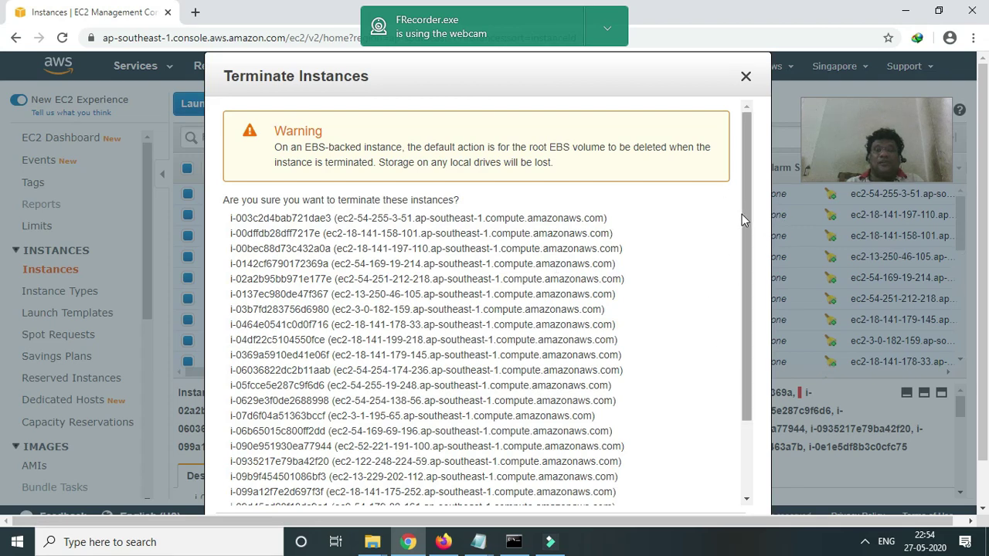
scroll(742, 215, "down", 2)
left_click_drag(703, 71, 681, 86)
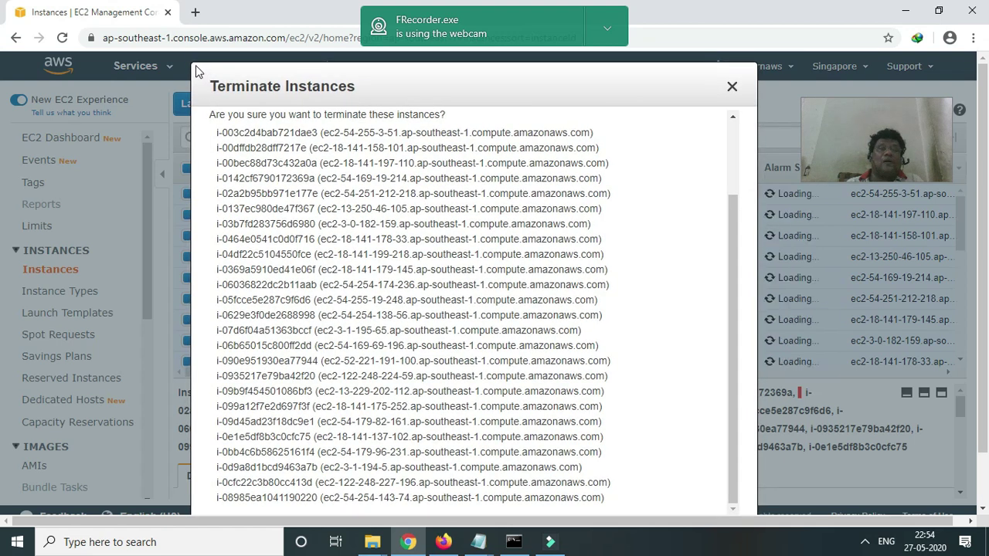
left_click(731, 267)
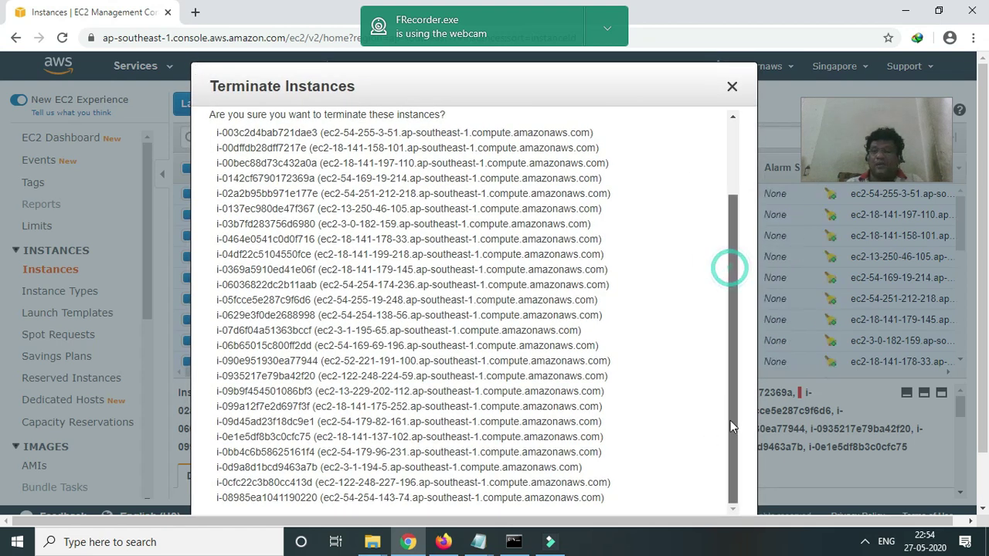
scroll(986, 388, "down", 2)
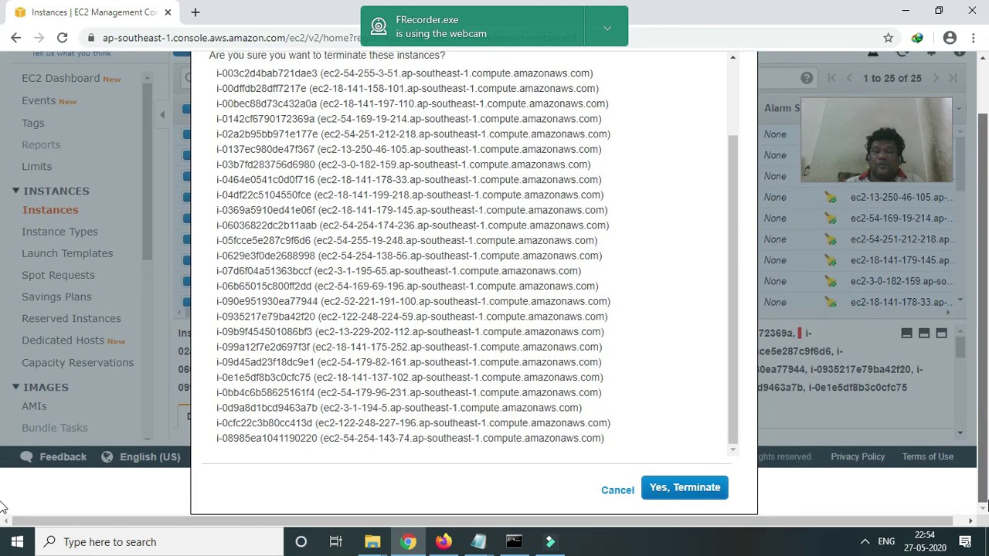
left_click(695, 492)
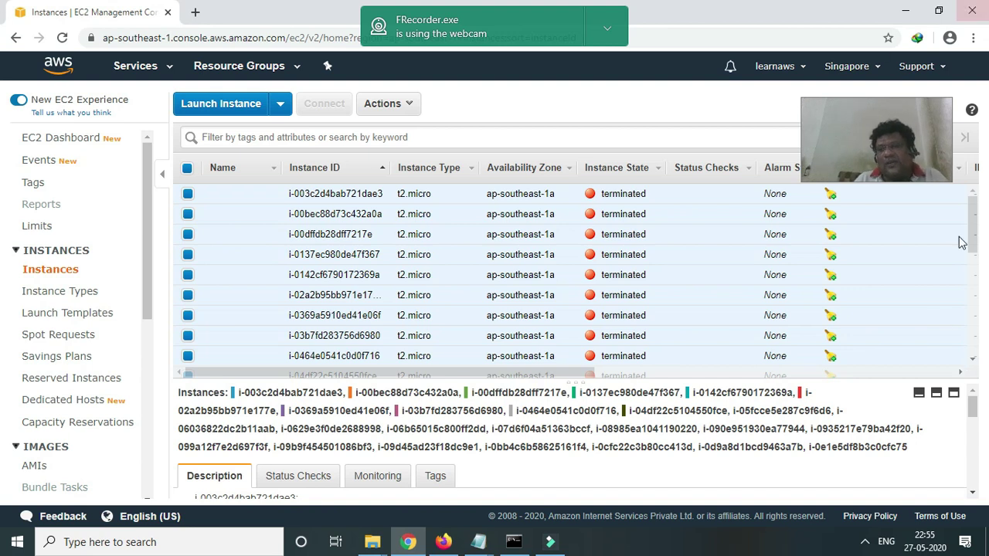
left_click_drag(976, 249, 988, 168)
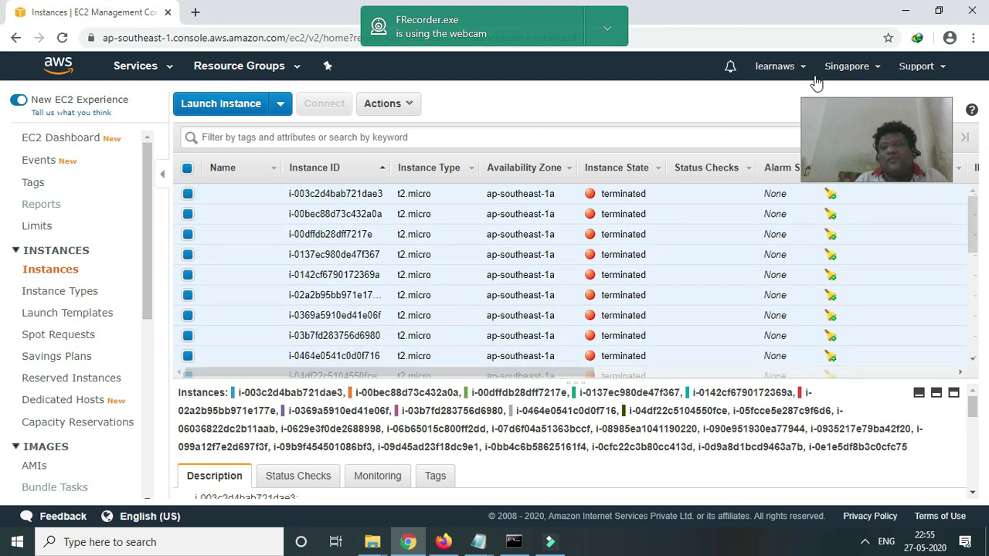
left_click_drag(879, 126, 884, 121)
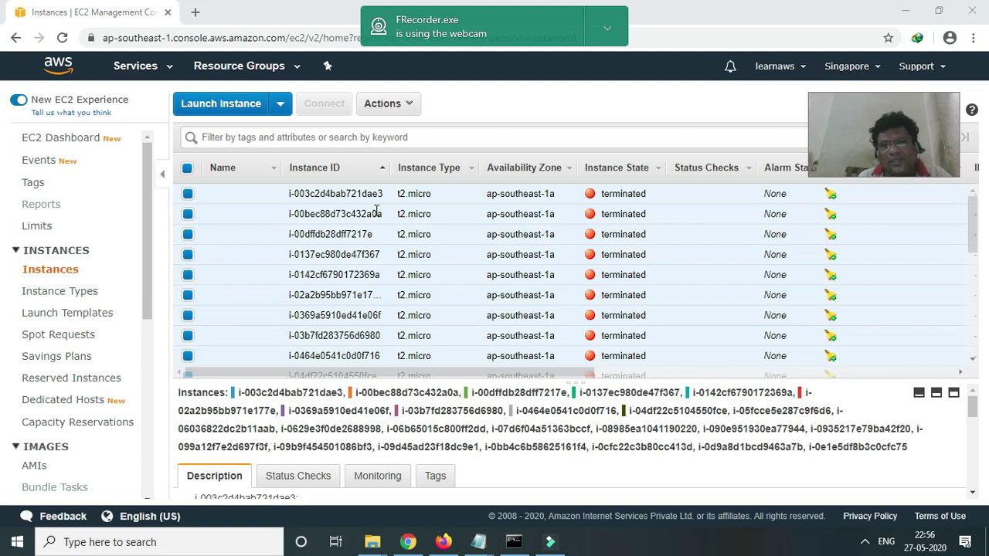
left_click(401, 105)
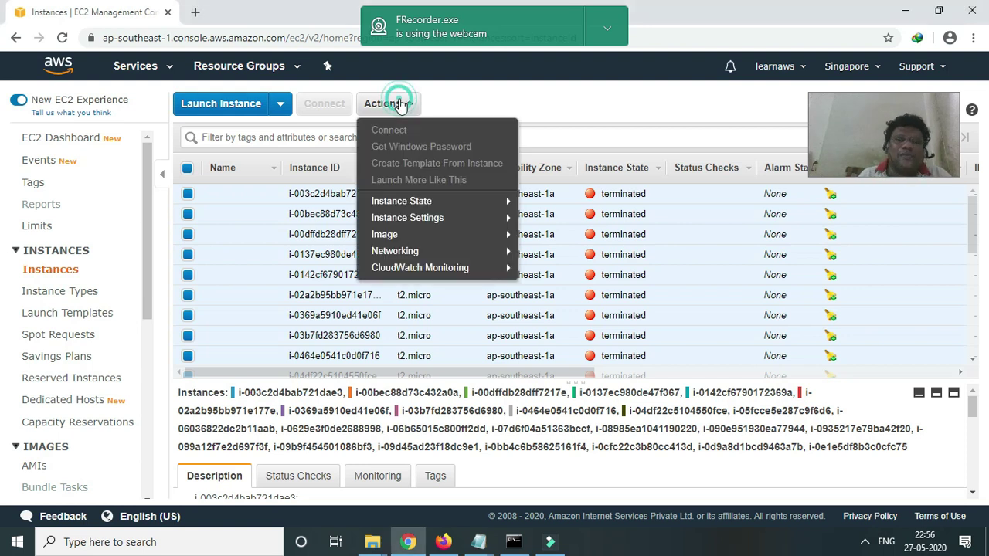
mouse_move(424, 210)
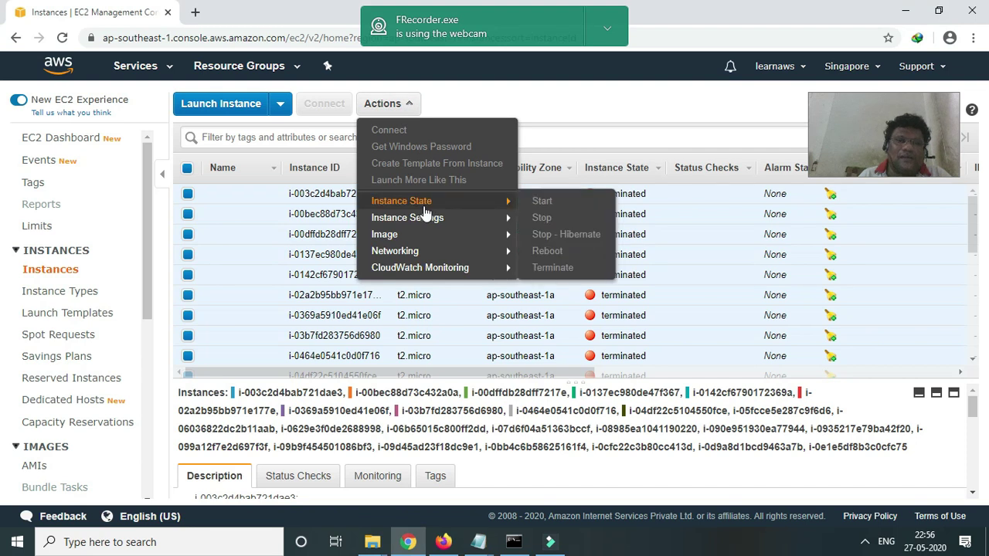
- Start a new launch of one t2.micro instance from the first listed AMI, keeping the default instance details and 8 GiB root volume
left_click(215, 106)
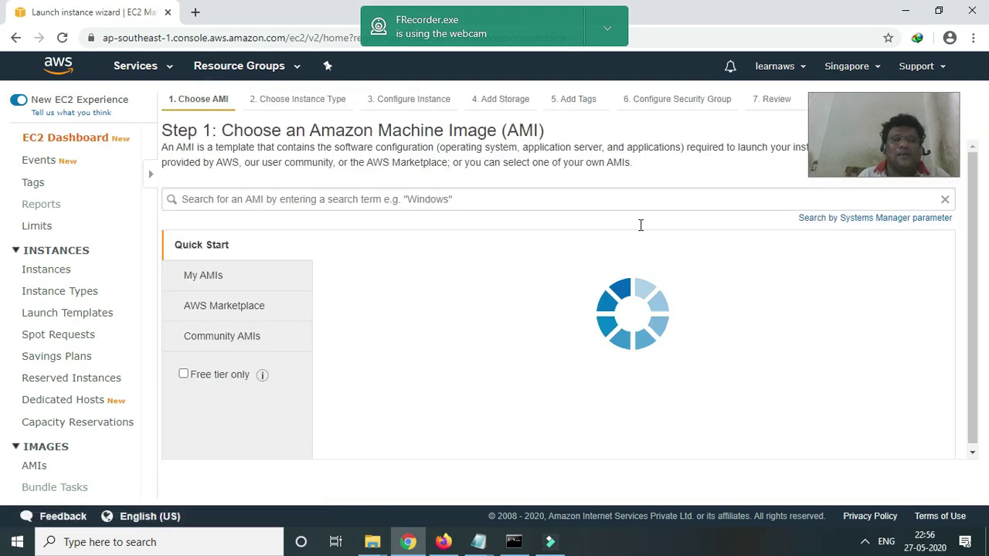
left_click(896, 278)
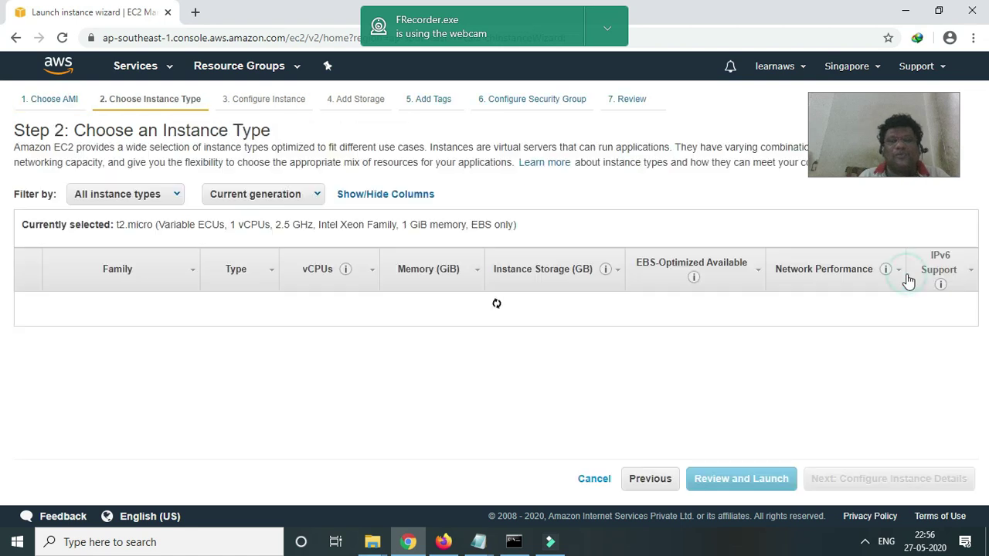
left_click(938, 480)
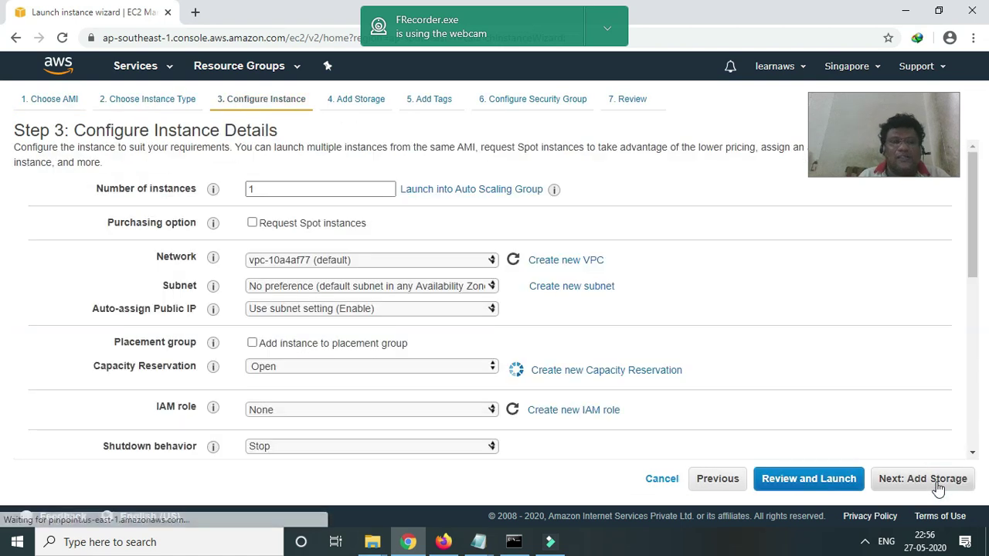
left_click(937, 481)
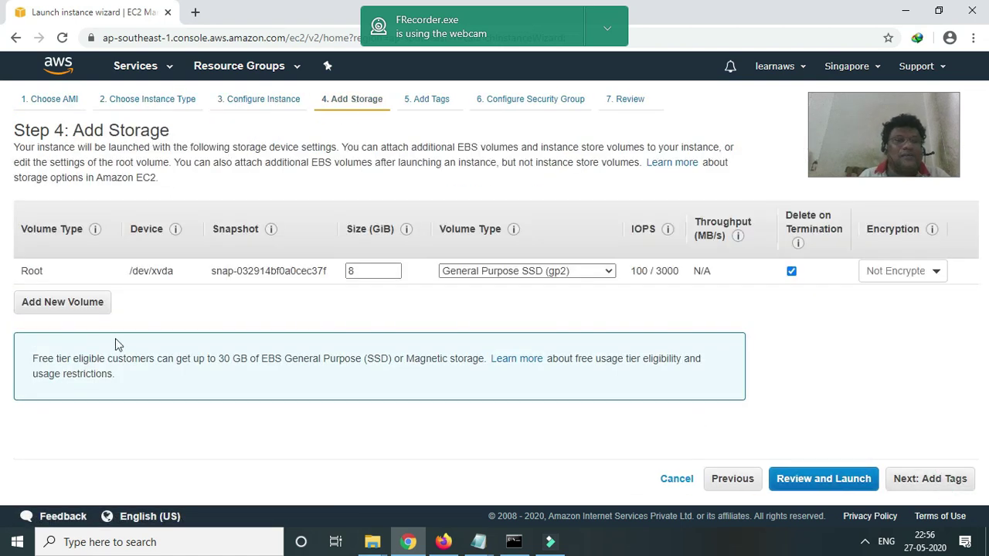
left_click(938, 481)
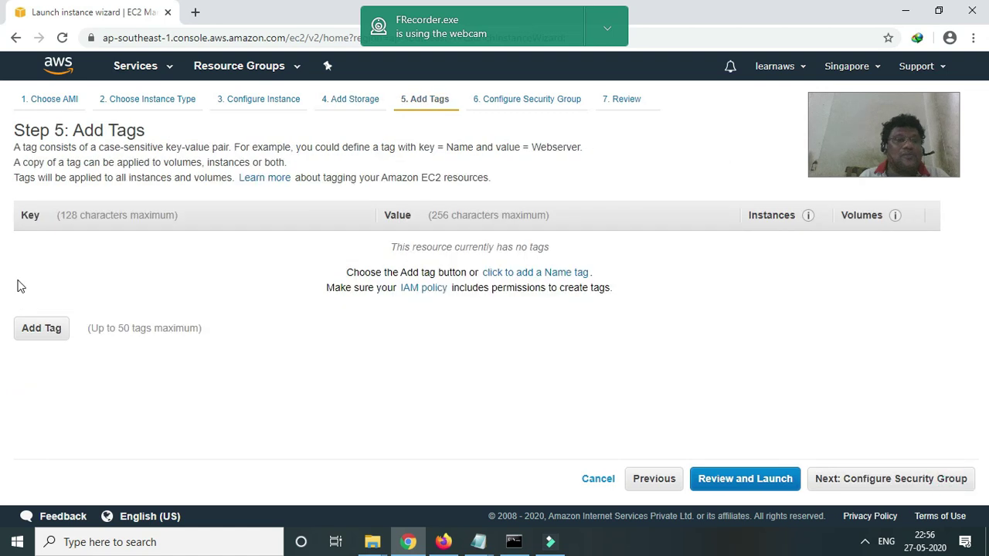
- Add a tag with key projectId and value ksd9389, applied to both instances and volumes
left_click(42, 329)
type("pr")
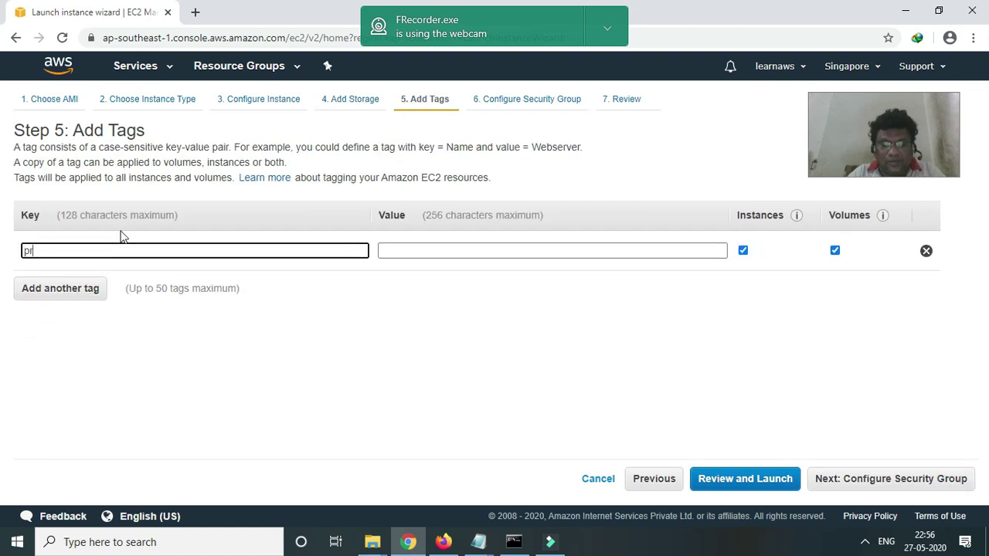
type("oject ")
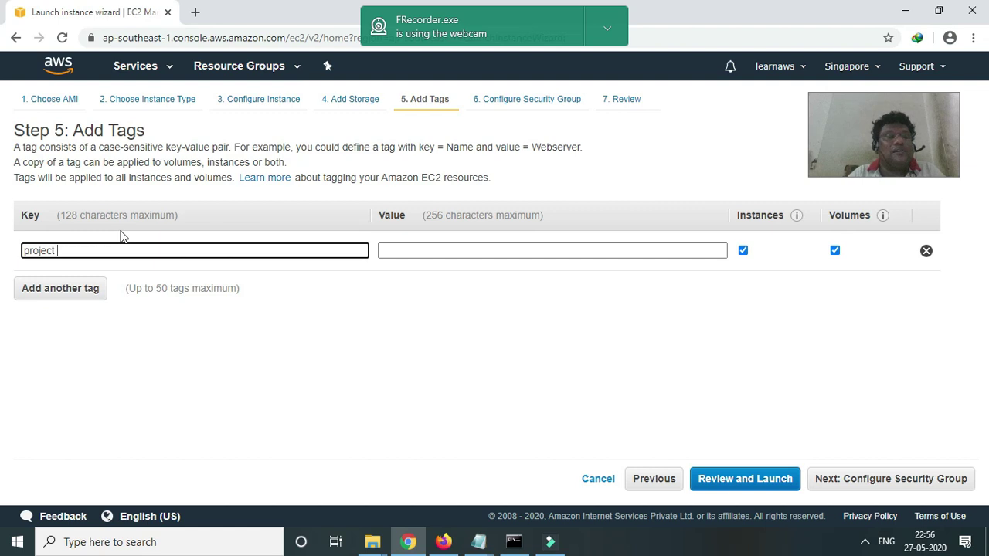
type("d")
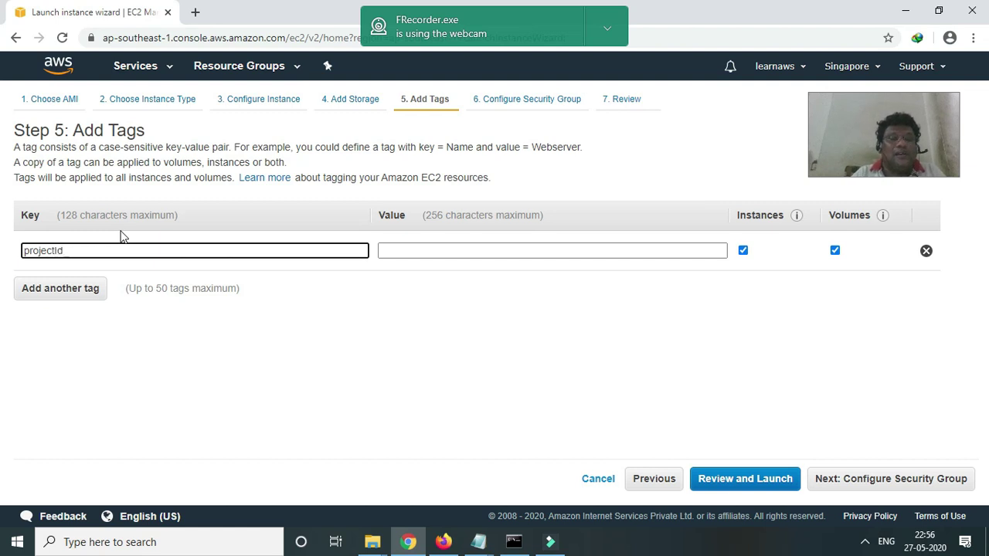
left_click(407, 250)
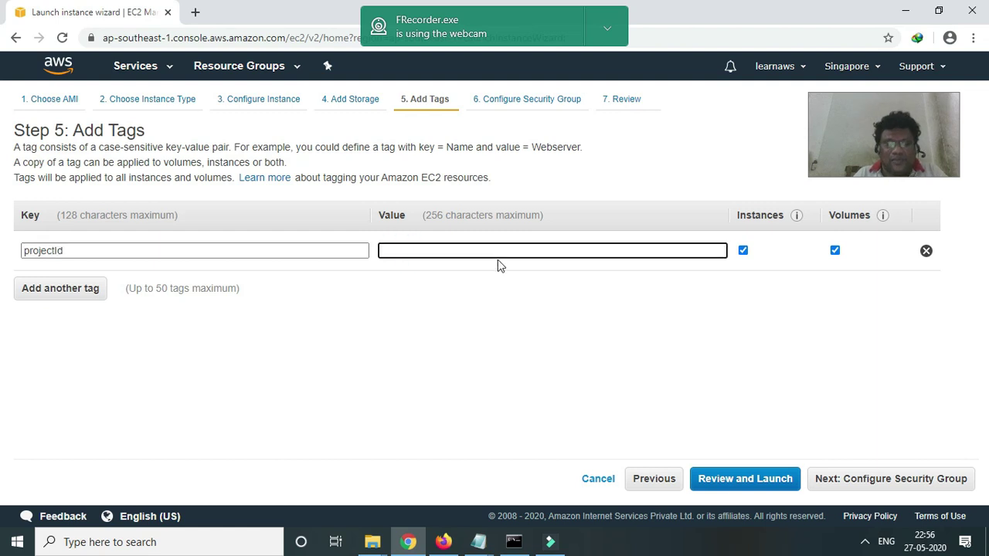
type("ksdf")
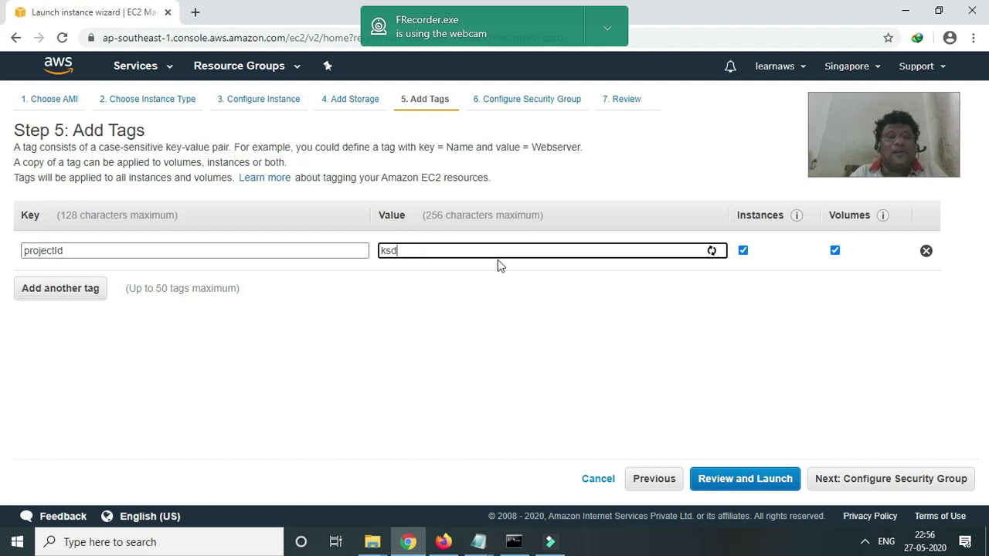
key("BackSpace")
key("BackSpace")
type("d999")
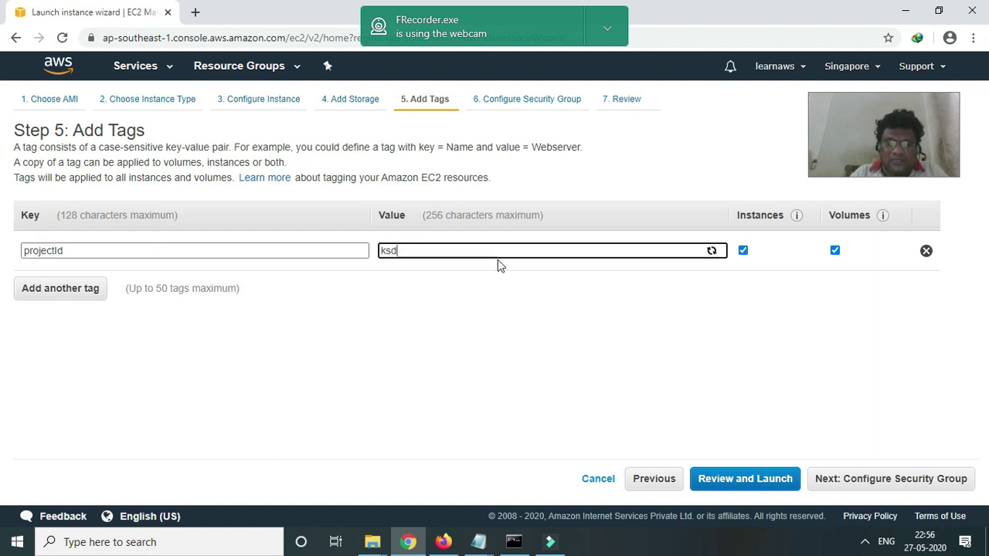
key("BackSpace")
key("BackSpace")
type("389")
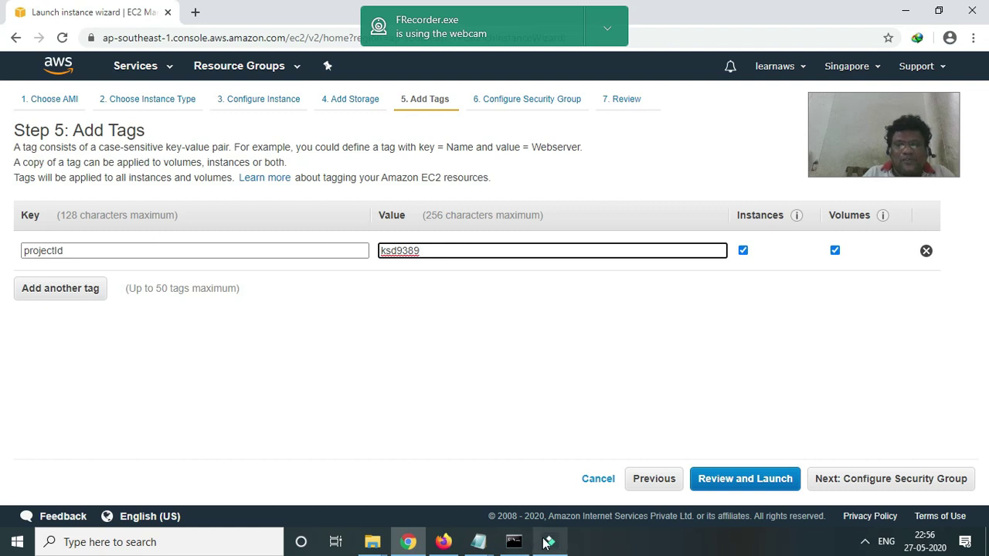
mouse_move(546, 544)
mouse_move(578, 431)
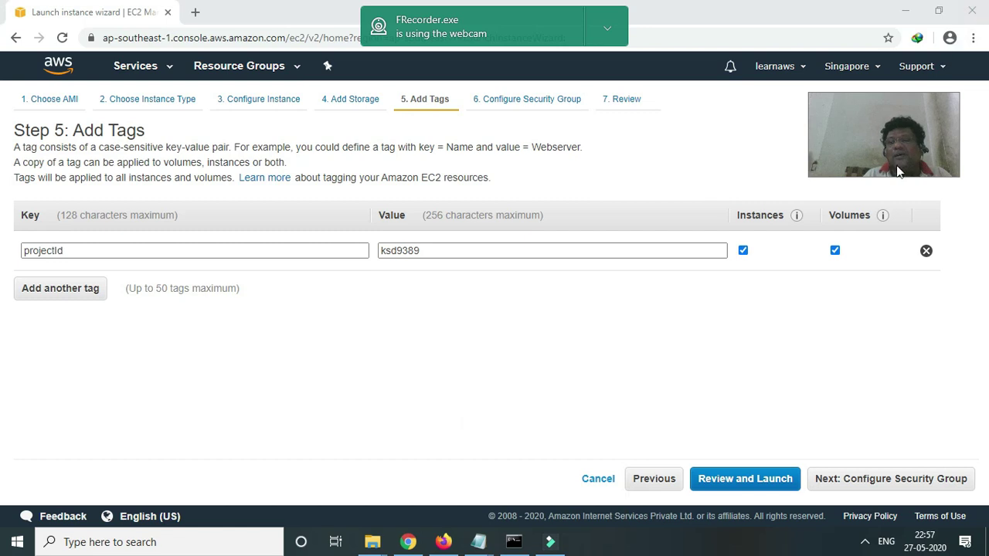
left_click(548, 543)
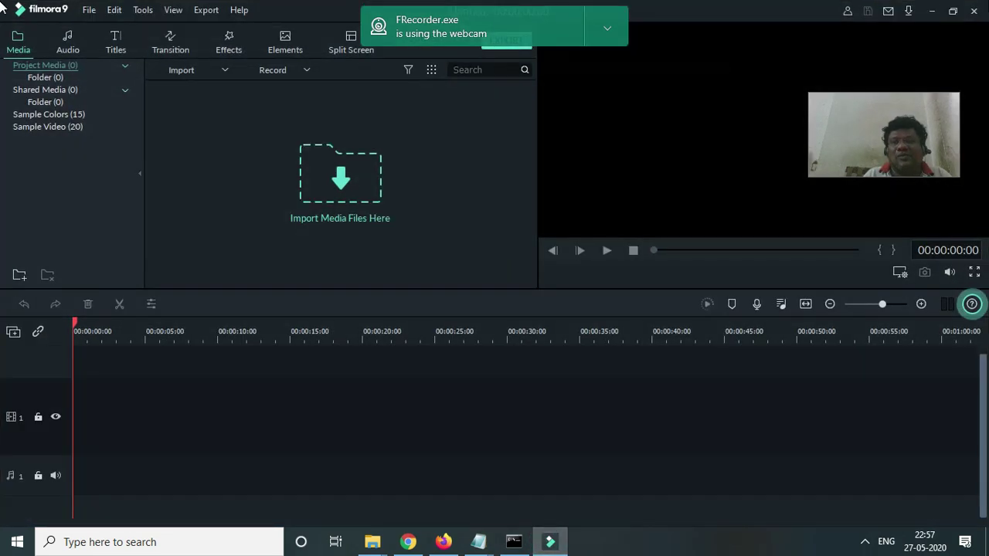
left_click(931, 21)
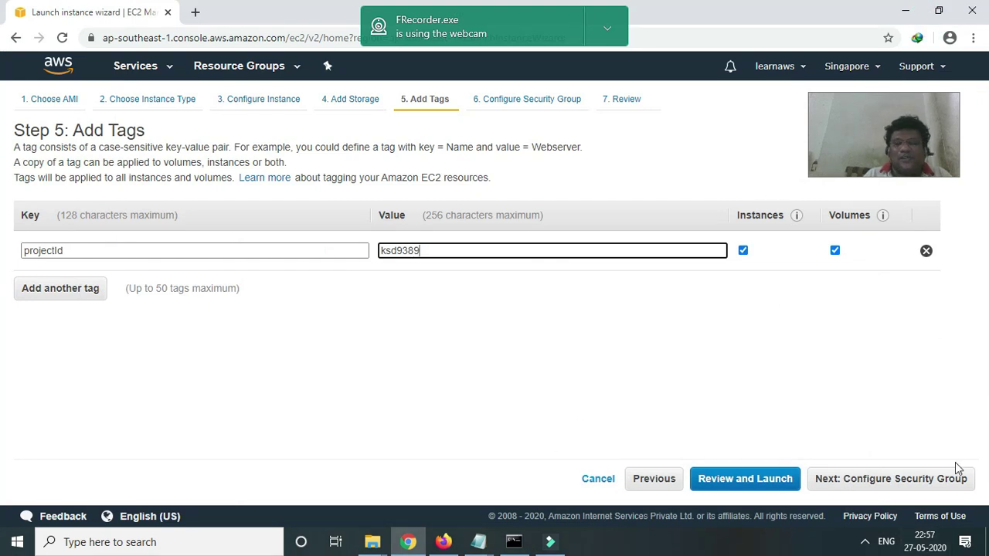
left_click(848, 68)
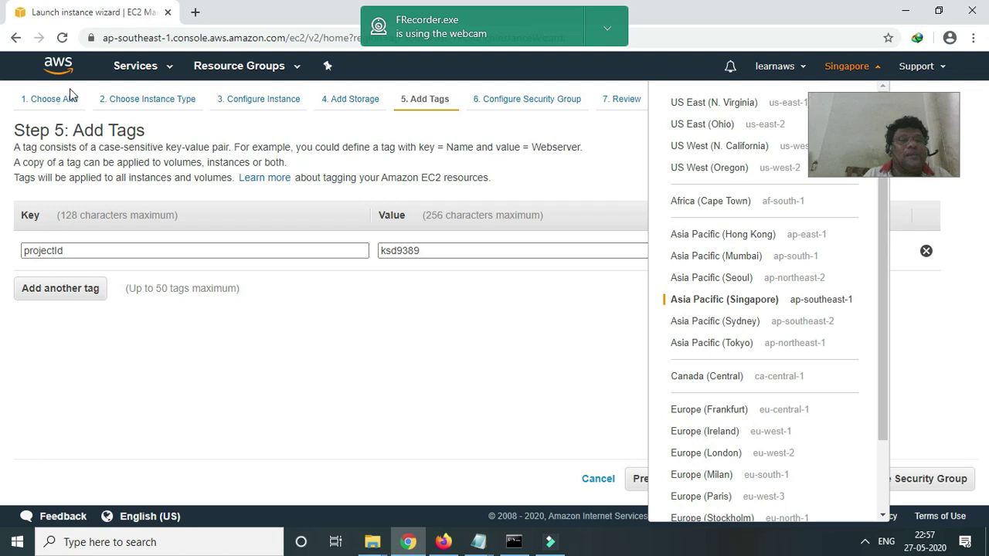
- Leave the launch wizard for the EC2 dashboard and sign out of the AWS account
left_click(137, 71)
left_click(221, 183)
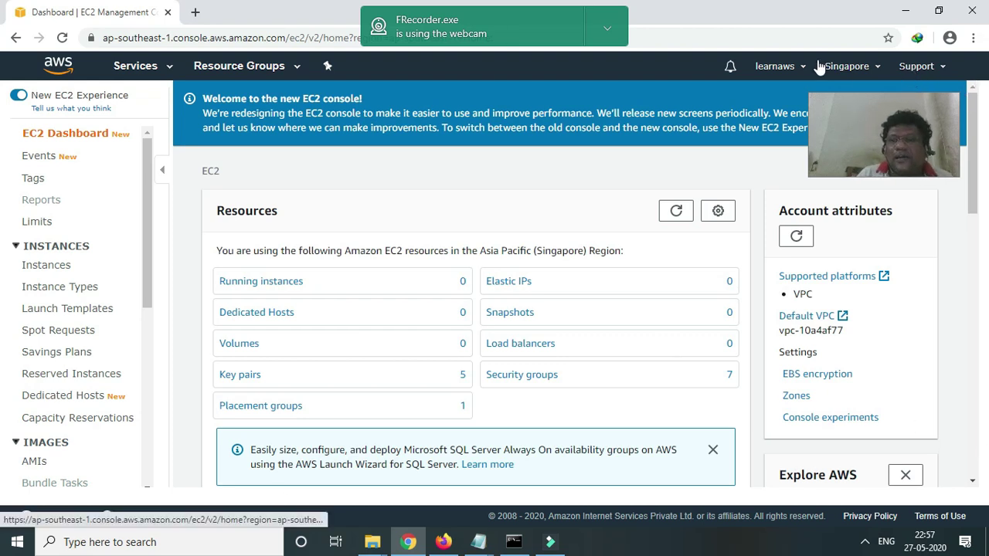
left_click(775, 66)
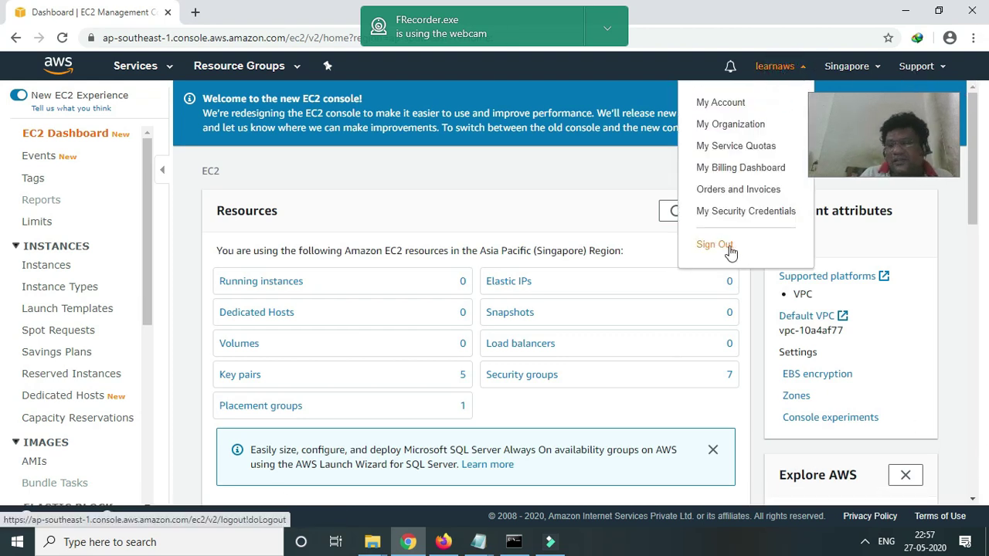
left_click(925, 542)
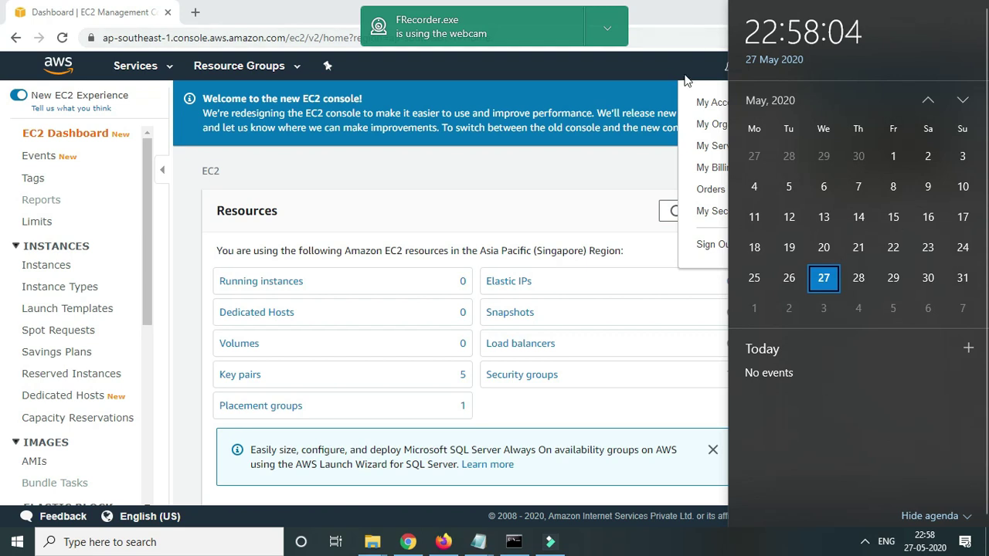
left_click(698, 10)
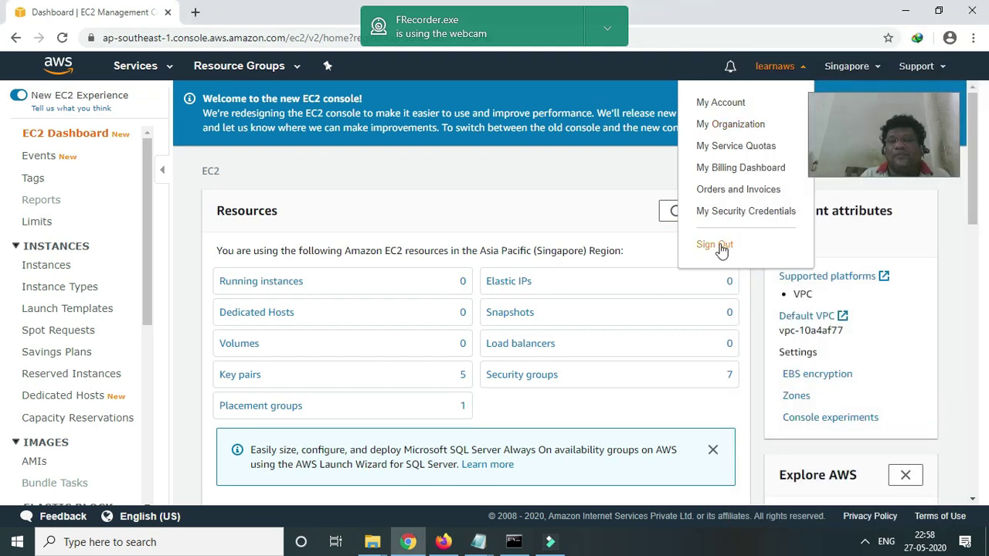
left_click(717, 245)
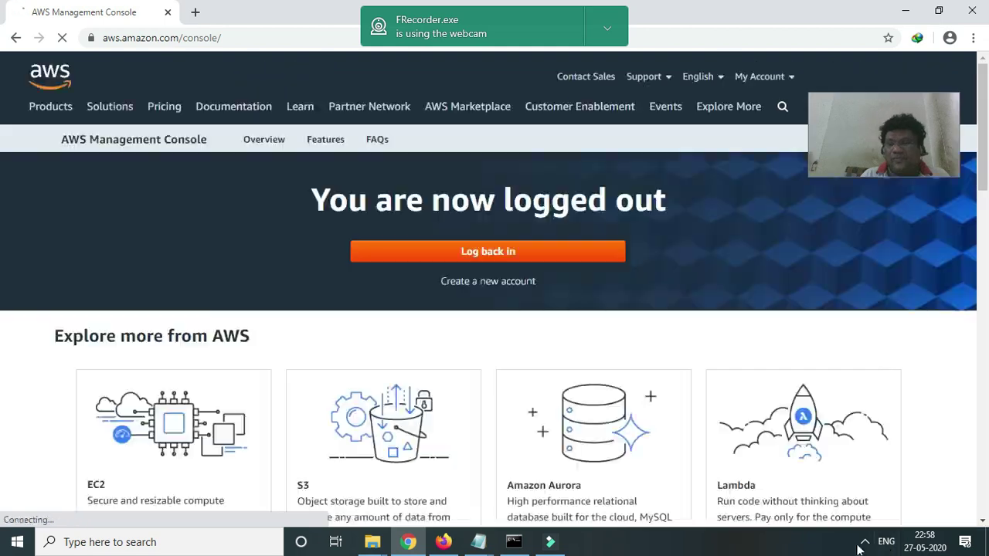
left_click(865, 541)
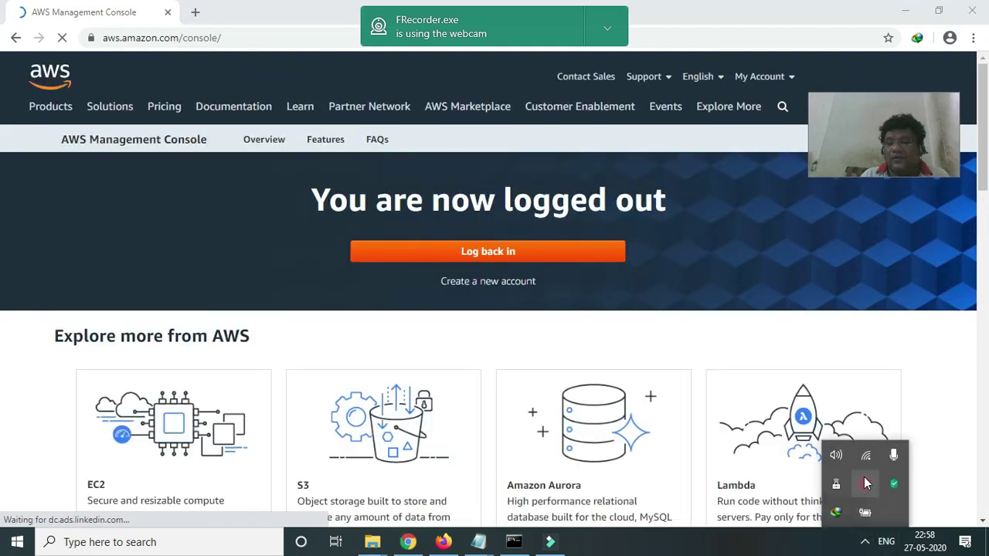
right_click(865, 483)
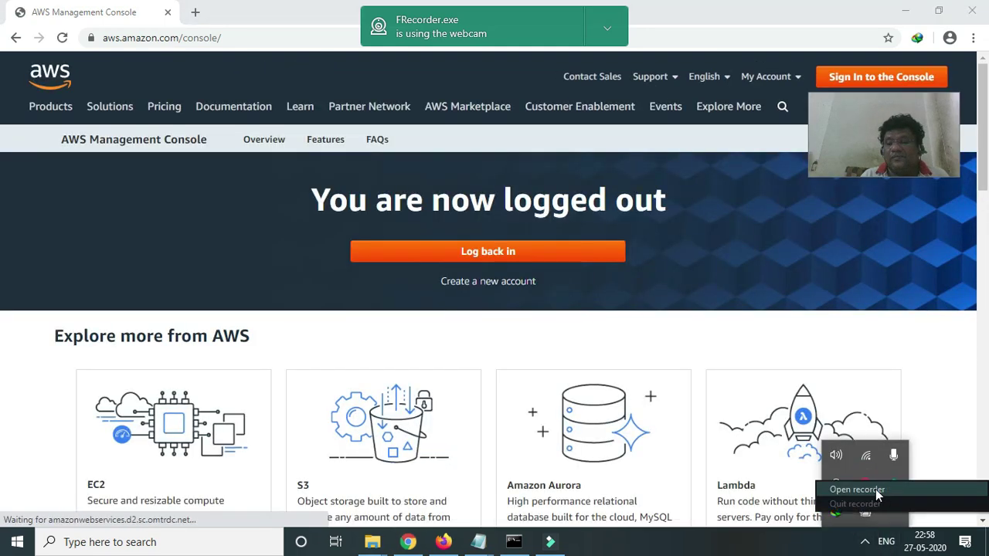